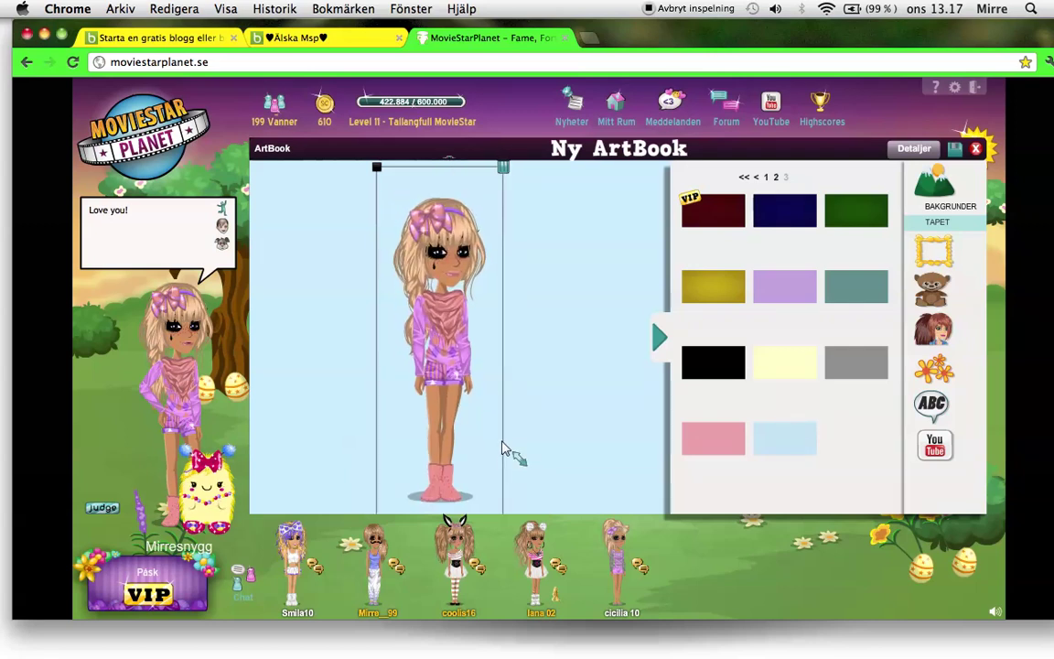
Move the avatar slightly up in the ArtBook scene and give it the Blow Kiss animation from the Kärlek category
mouse_move(453, 373)
mouse_down()
mouse_move(453, 317)
mouse_move(453, 356)
mouse_up()
click(492, 299)
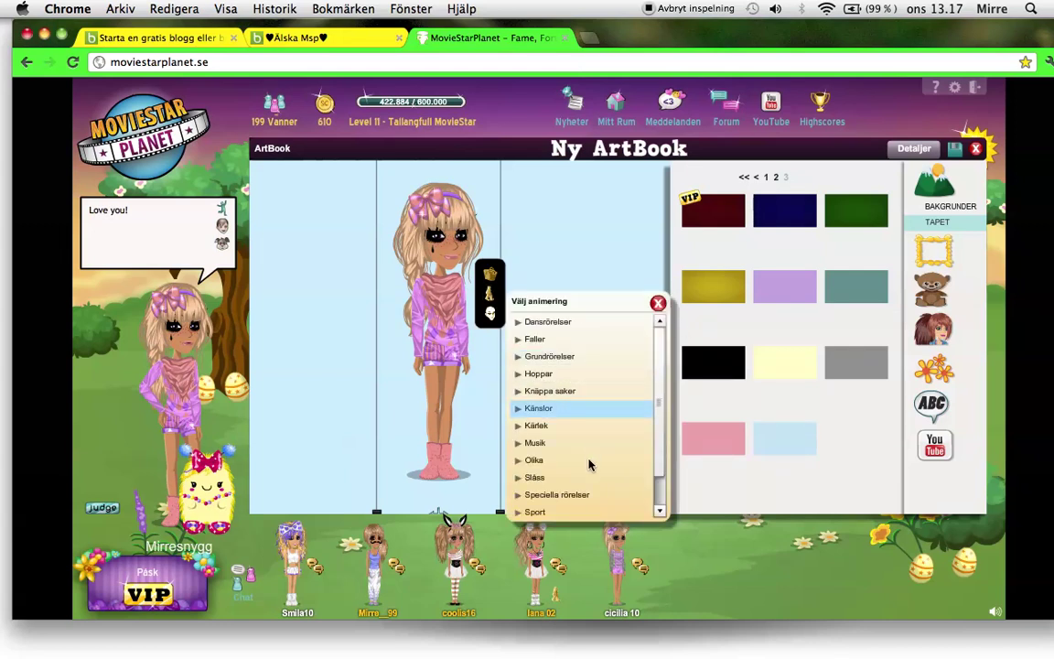
click(560, 426)
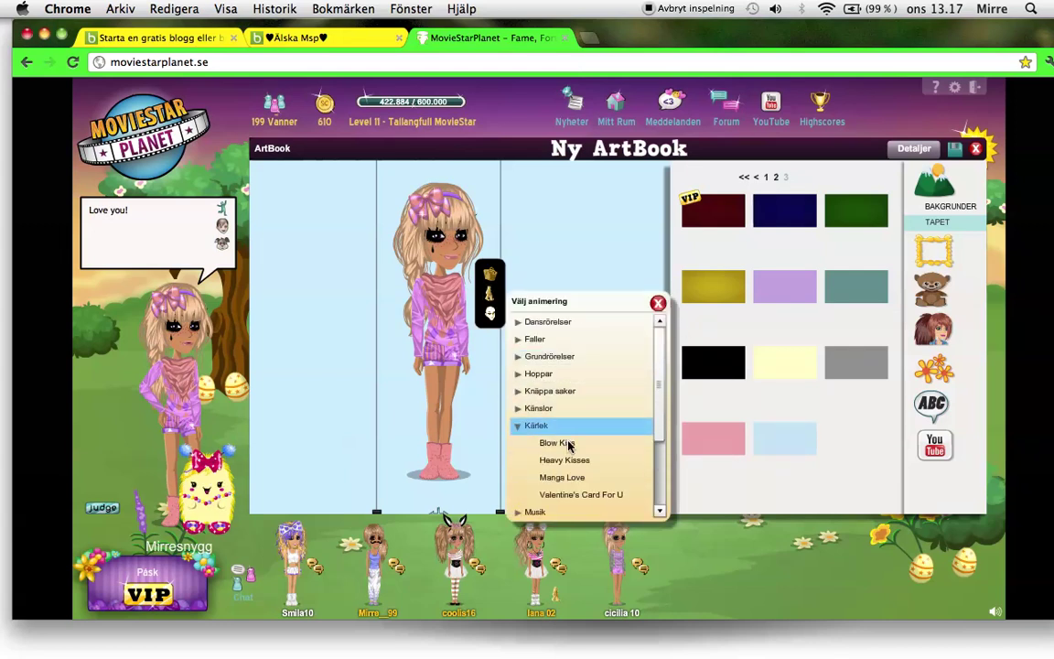
click(568, 442)
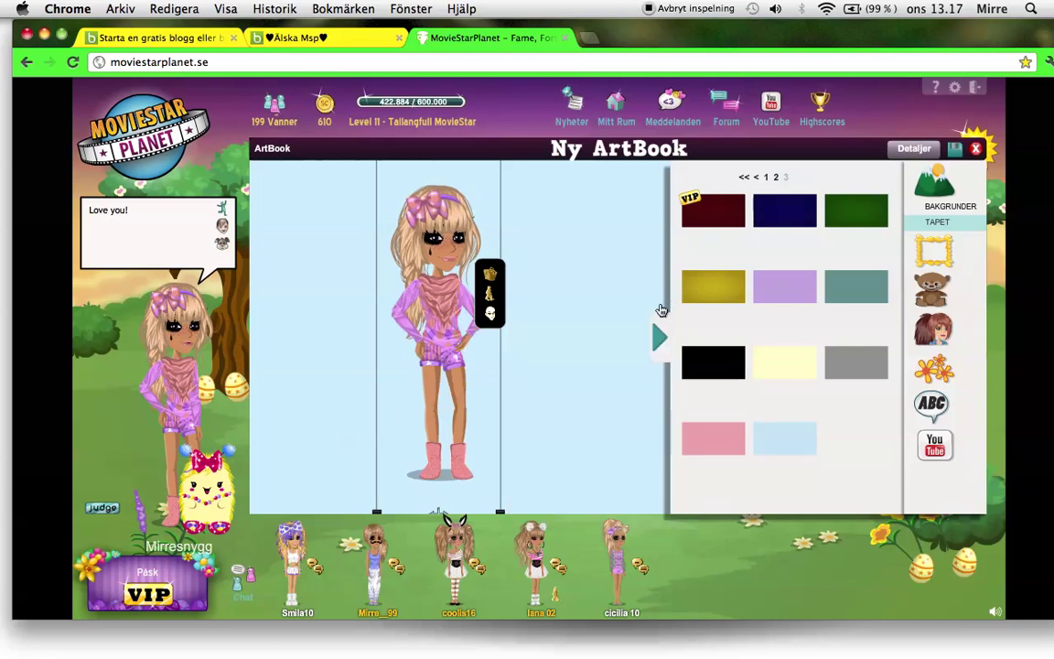
Hide the ArtBook item panel and capture a screenshot of the area around the posed avatar
click(659, 337)
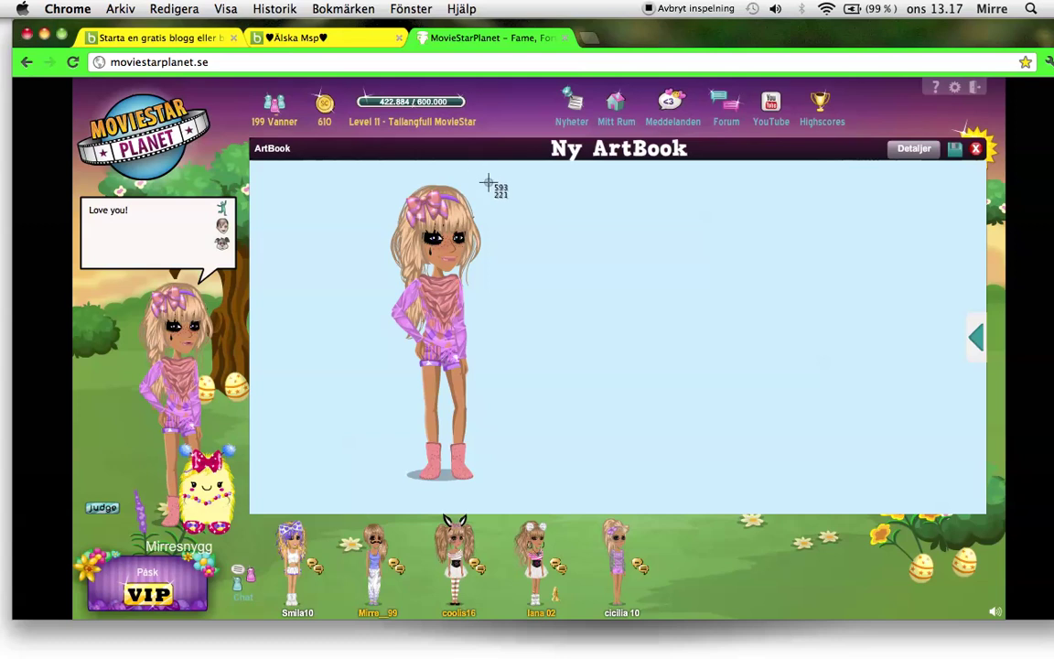
drag(440, 191, 373, 486)
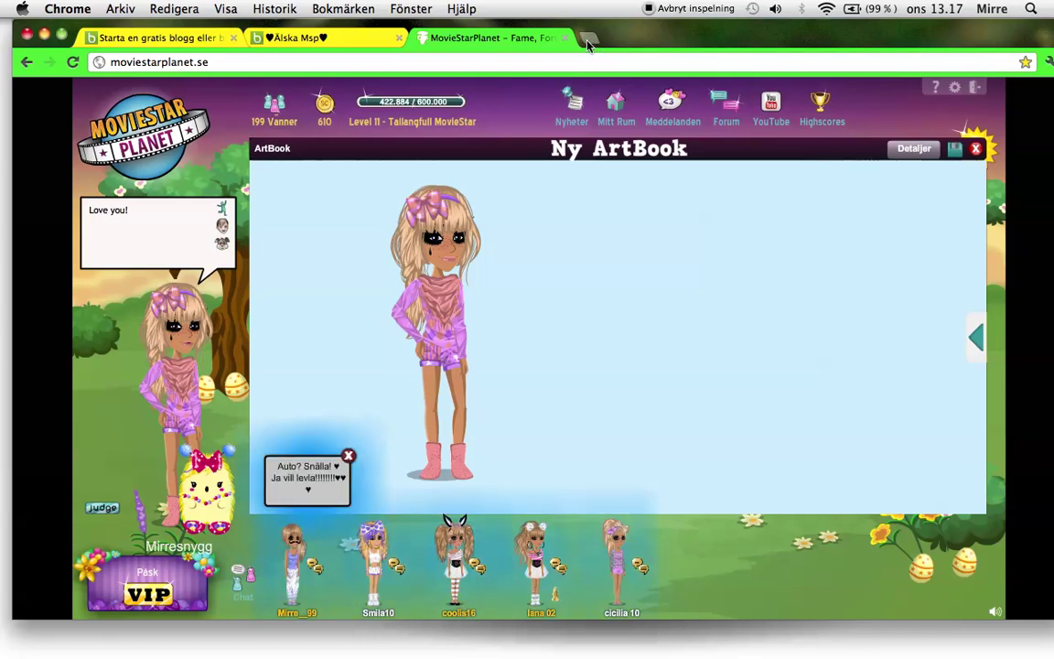
Switch to pixlr.com in a new browser tab and launch its photo editor
click(589, 37)
text(pixl)
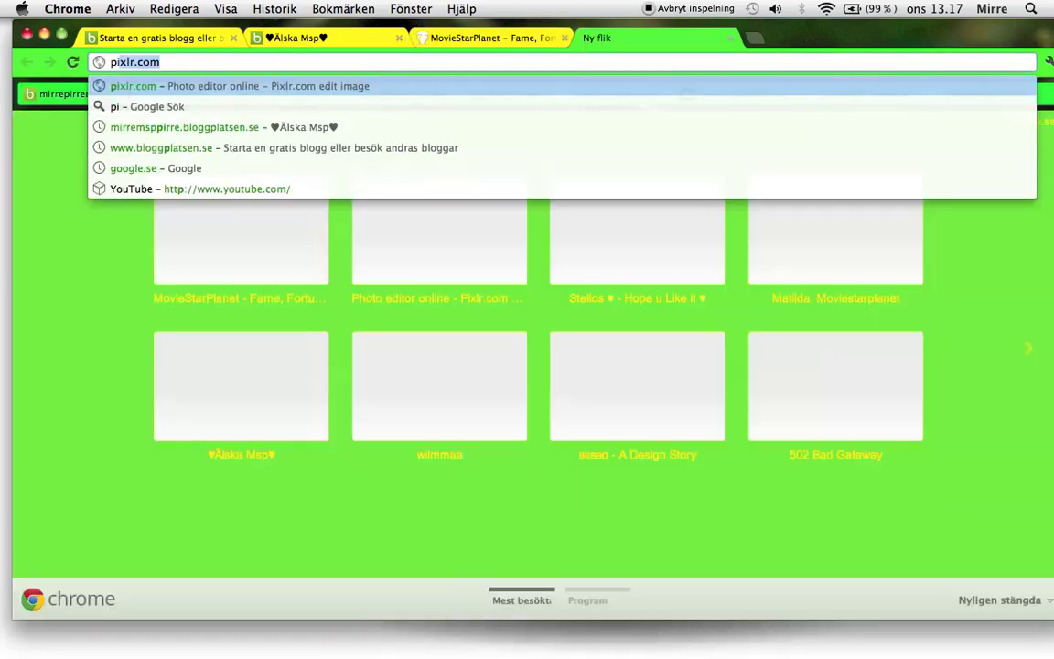
text(r.com)
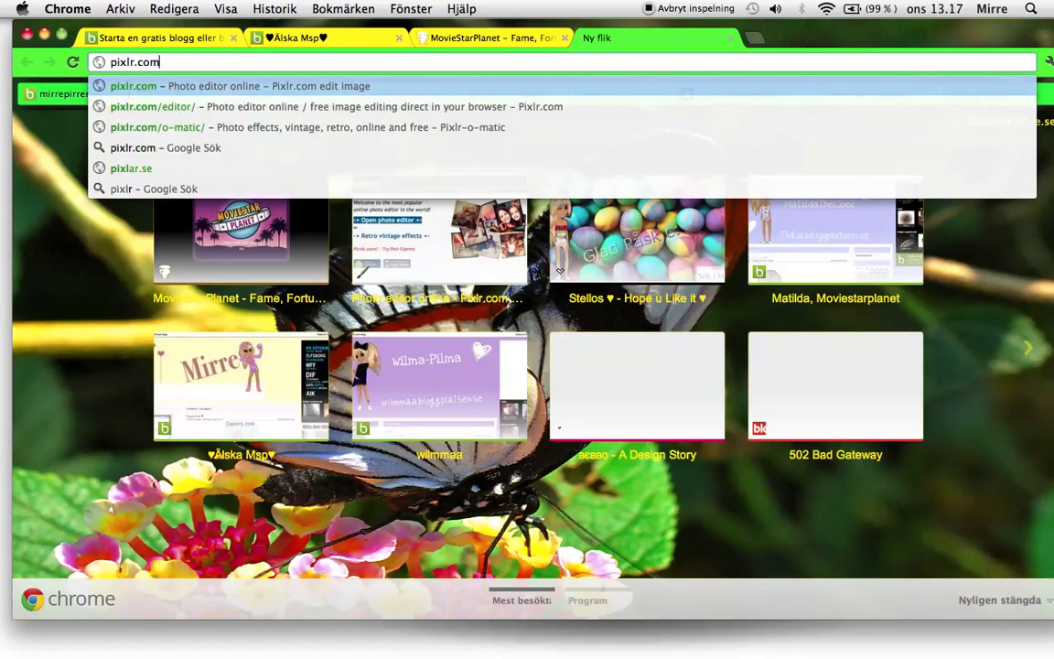
key(Return)
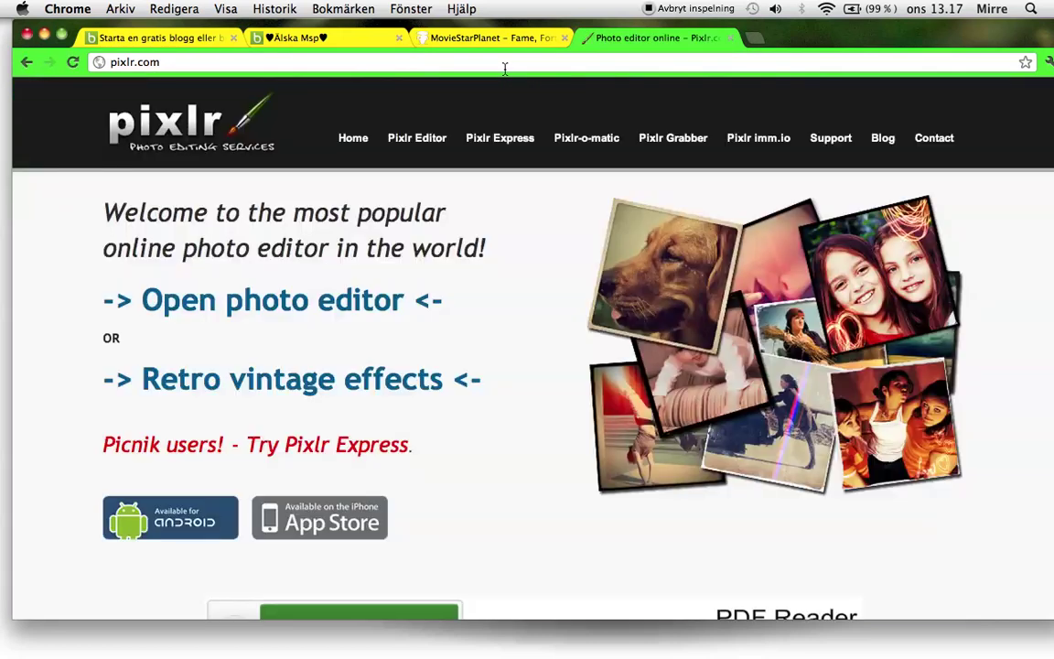
click(263, 309)
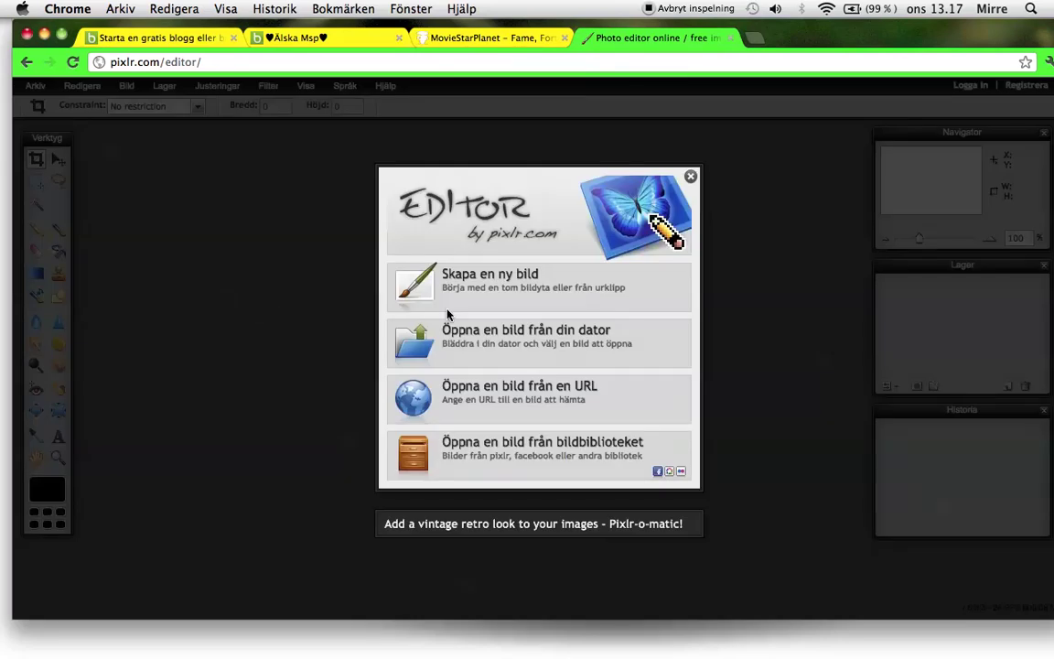
Create a new transparent image 790 px wide and 400 px high, and enlarge its window to show the whole canvas
click(482, 284)
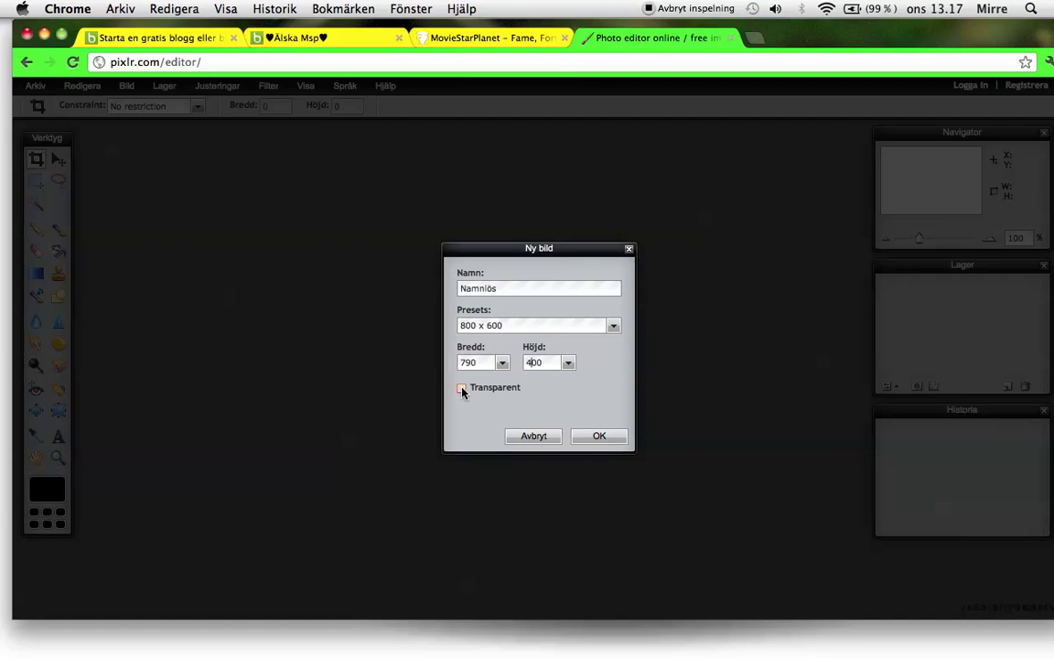
click(600, 438)
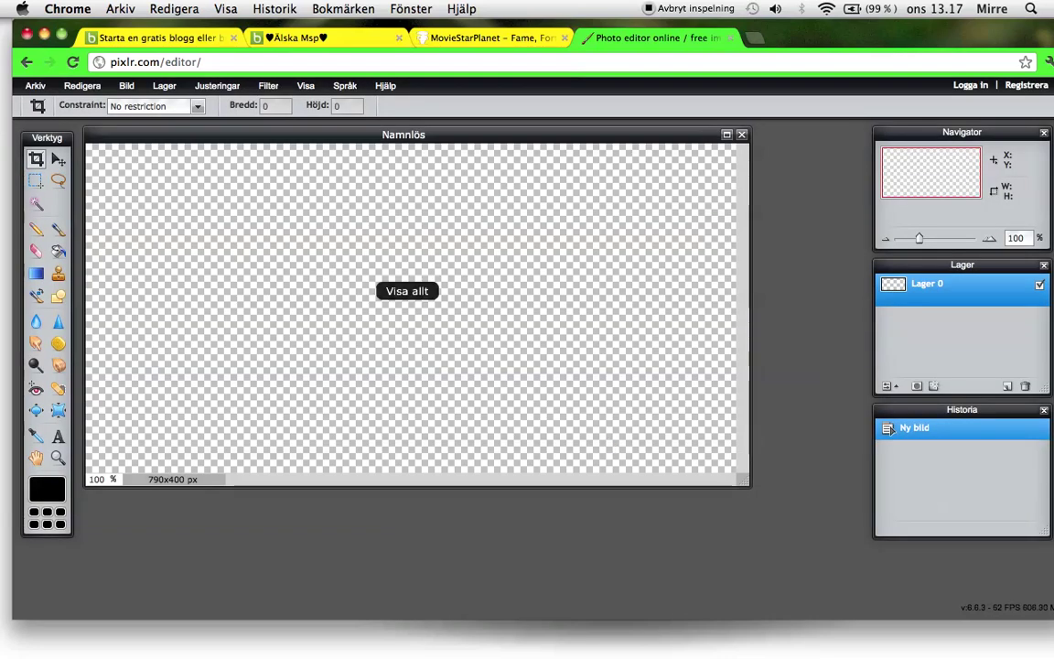
drag(743, 483, 811, 534)
Set the main colour to white (ffffff)
click(46, 489)
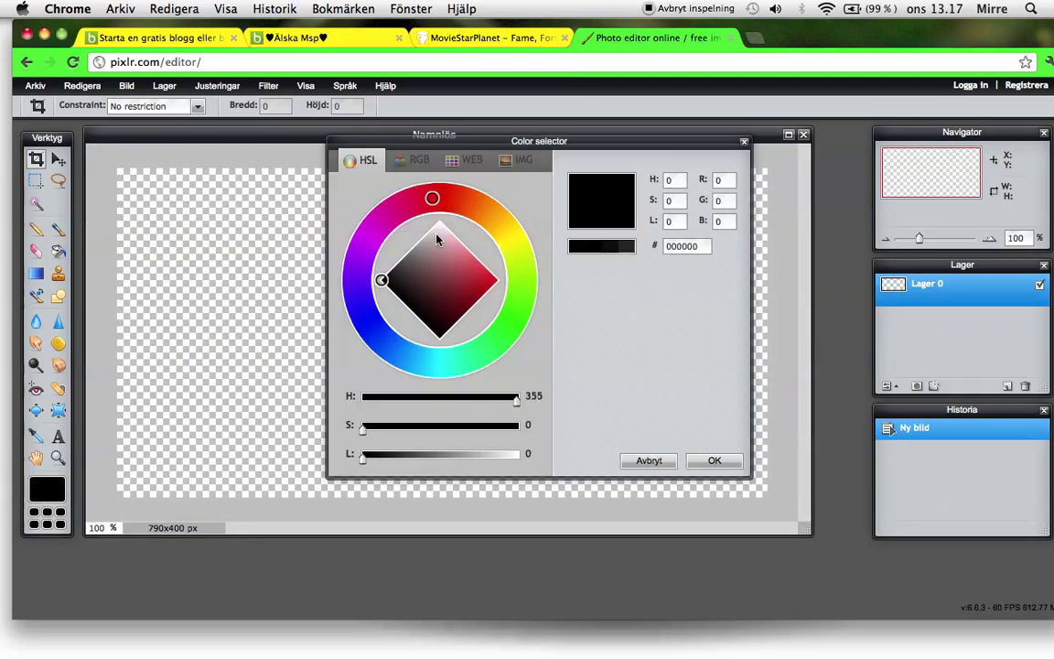
mouse_move(381, 279)
mouse_down()
mouse_move(425, 266)
mouse_move(439, 220)
mouse_up()
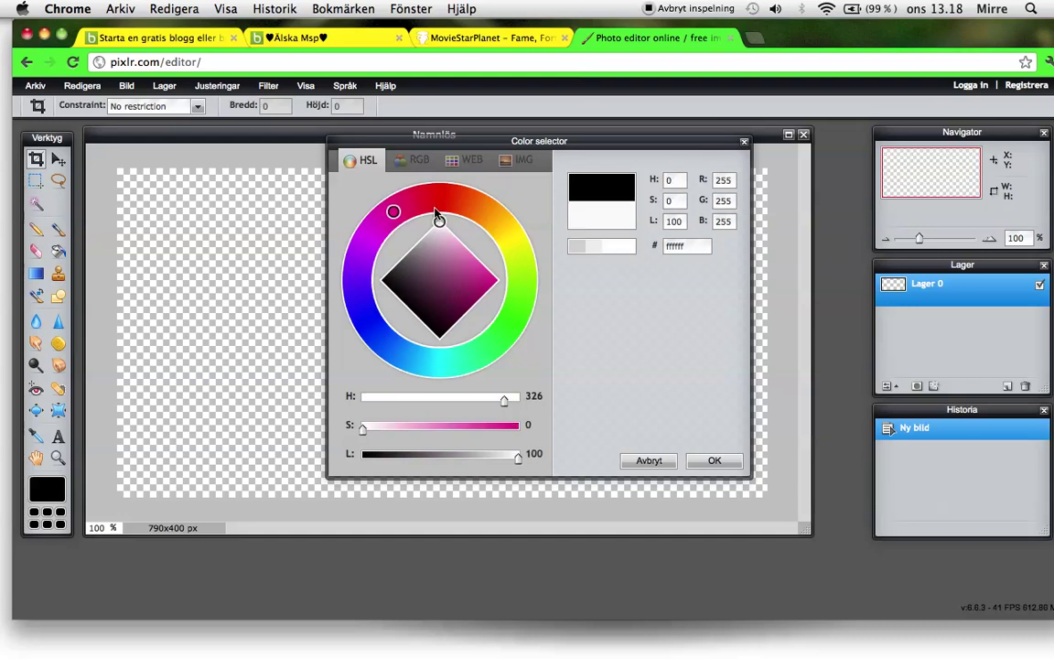
click(712, 460)
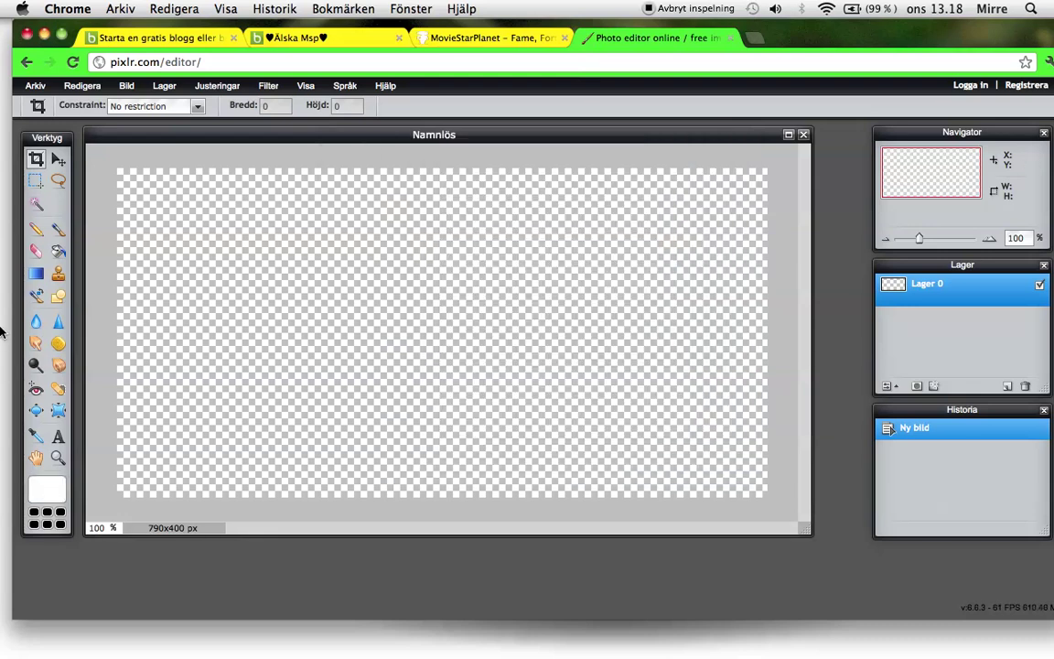
Draw a rounded rectangle with radius 20 and white fill across most of the canvas width along its lower edge
click(58, 297)
click(599, 105)
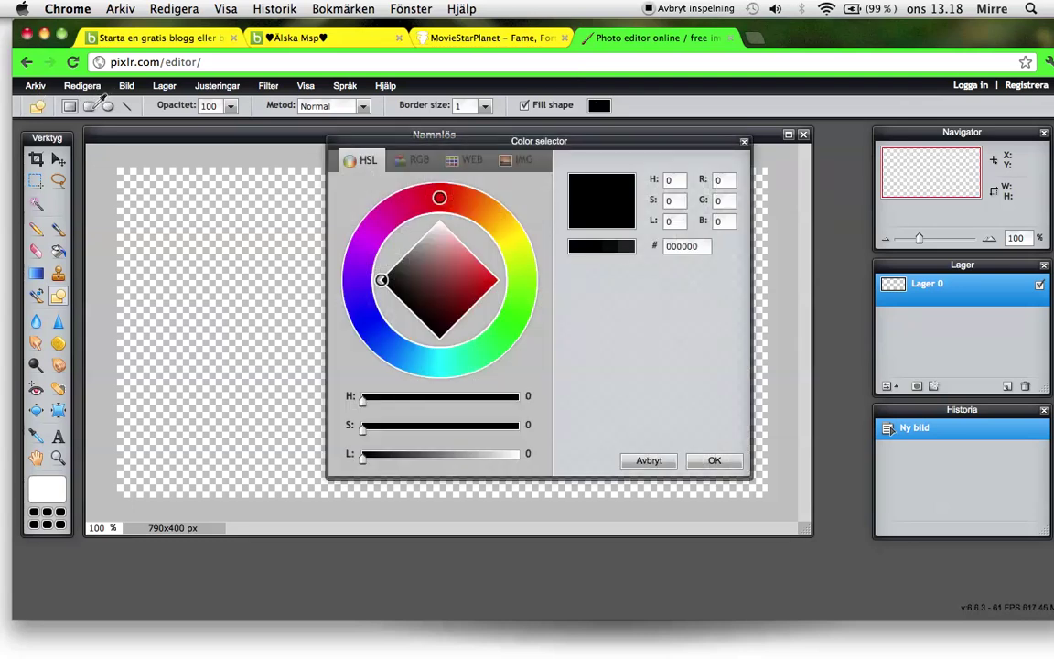
click(713, 458)
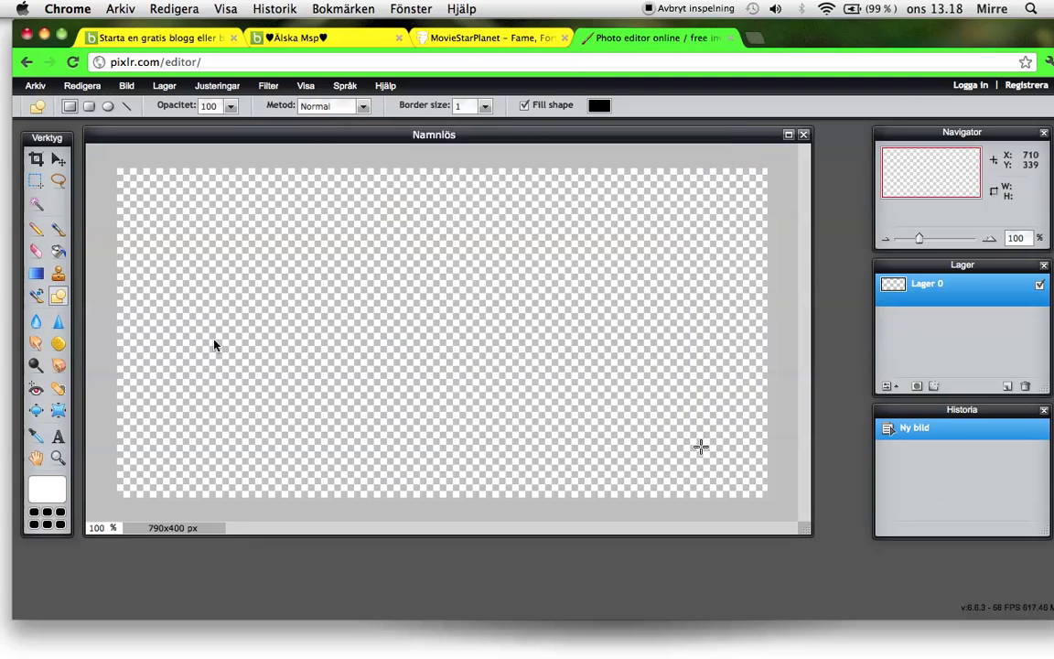
click(88, 107)
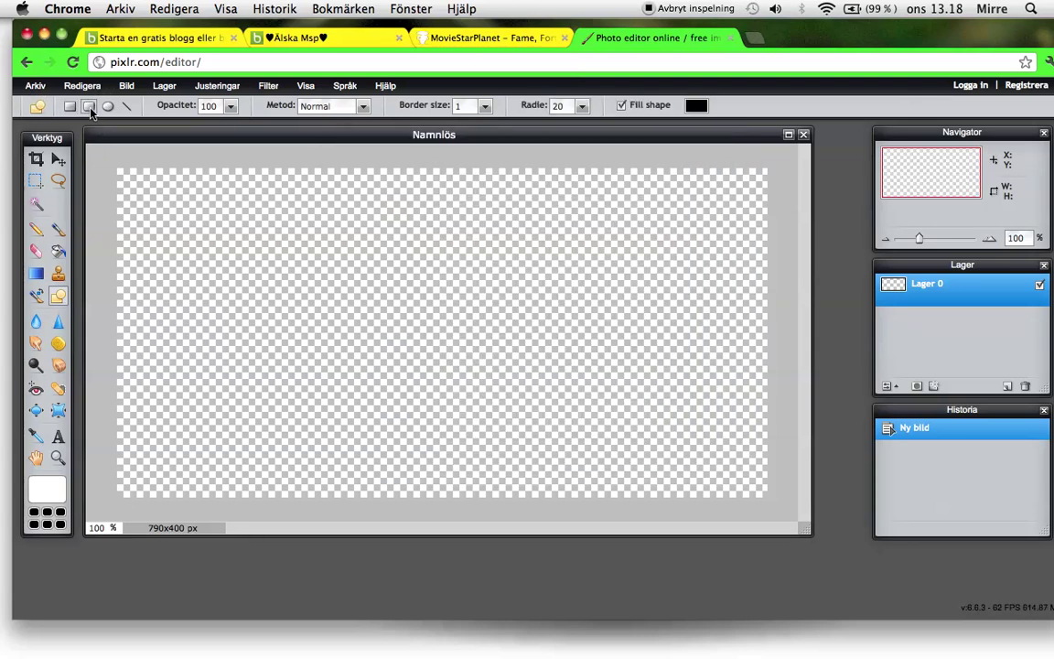
click(697, 106)
click(453, 216)
click(449, 210)
click(715, 461)
drag(150, 417, 744, 493)
Move the white rounded rectangle slightly up and left to leave a gap below it on the canvas
click(58, 159)
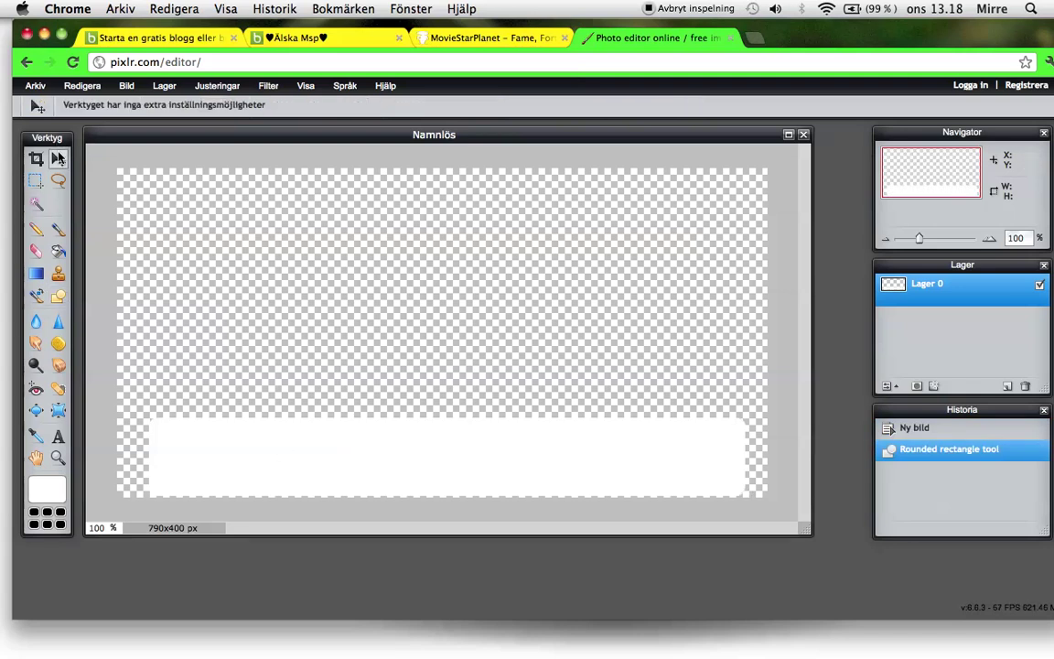
mouse_move(412, 465)
mouse_down()
mouse_move(400, 455)
mouse_move(411, 460)
mouse_up()
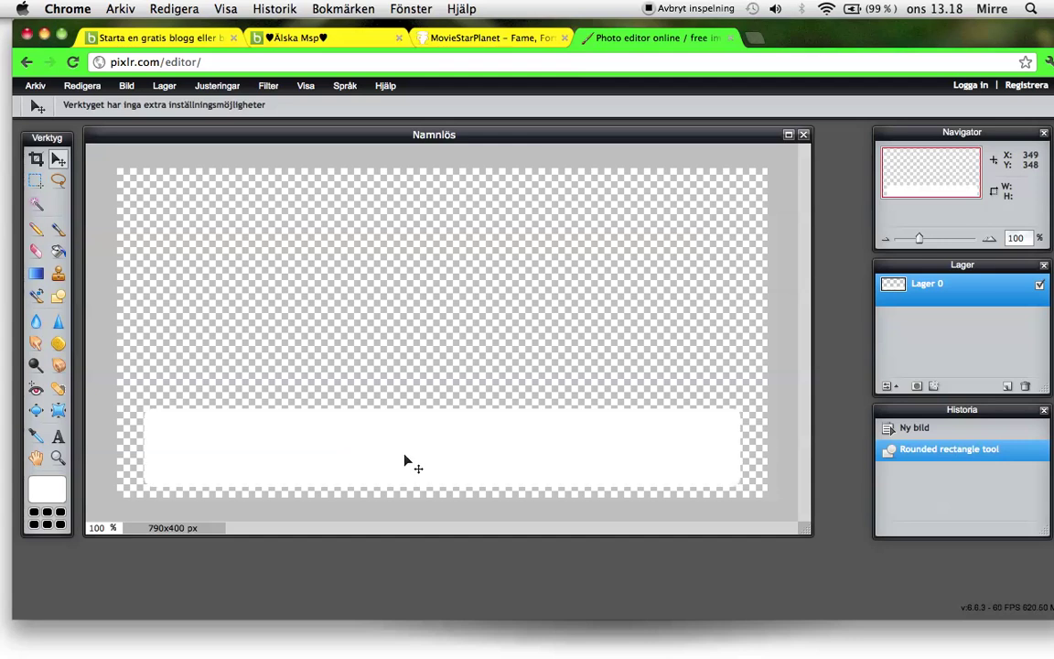
drag(406, 461, 406, 461)
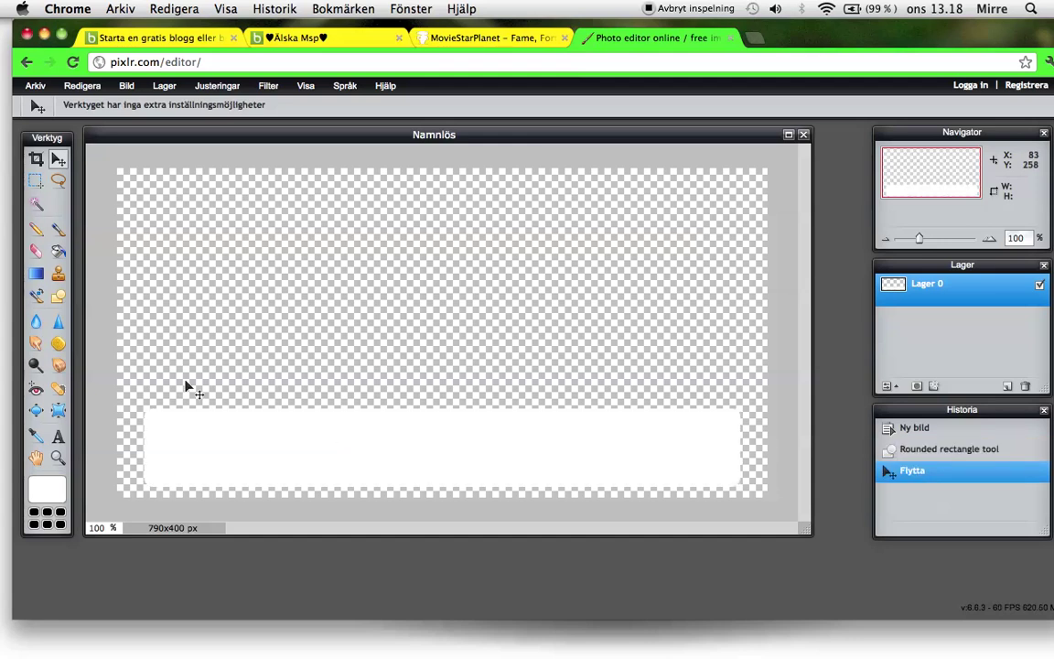
Add a new layer and load the Vector stalks brush set from the Shapes category for the brush tool
click(1007, 388)
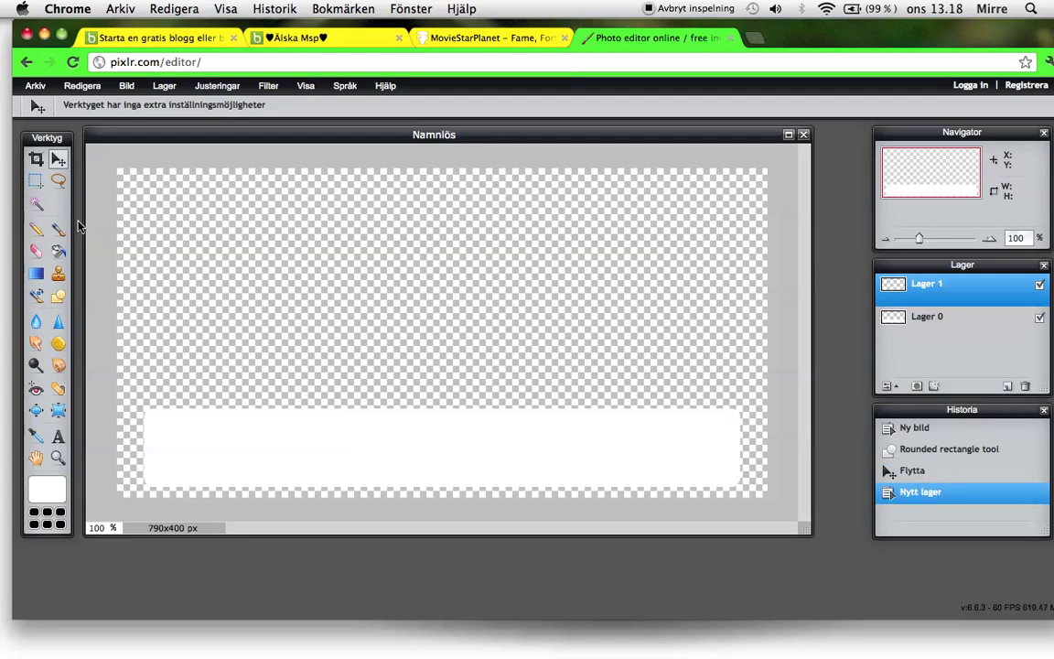
click(58, 228)
click(120, 107)
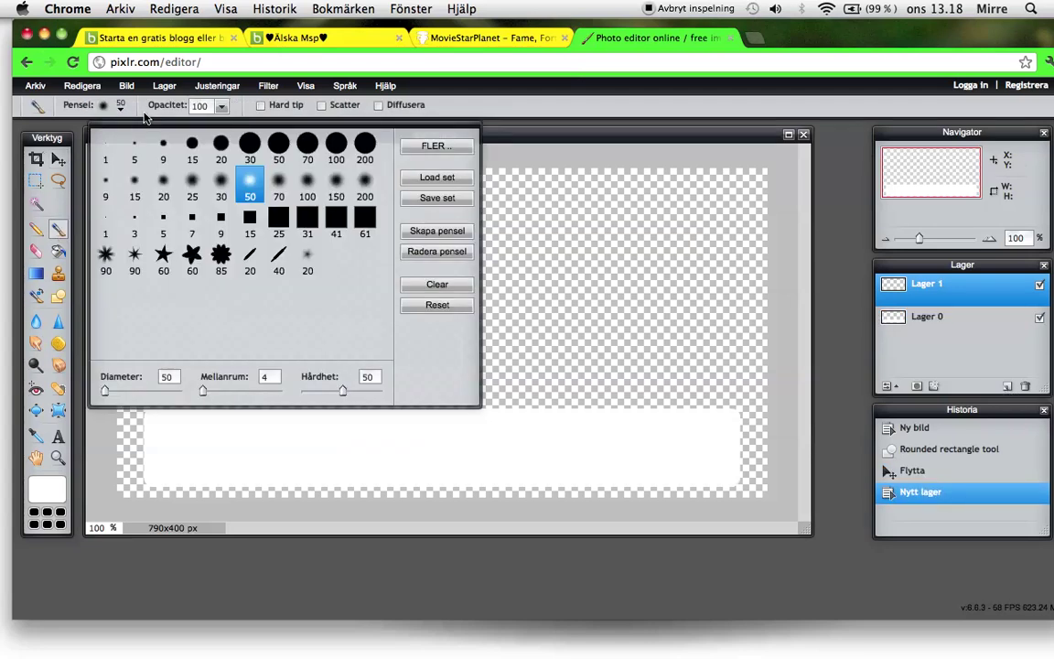
click(434, 147)
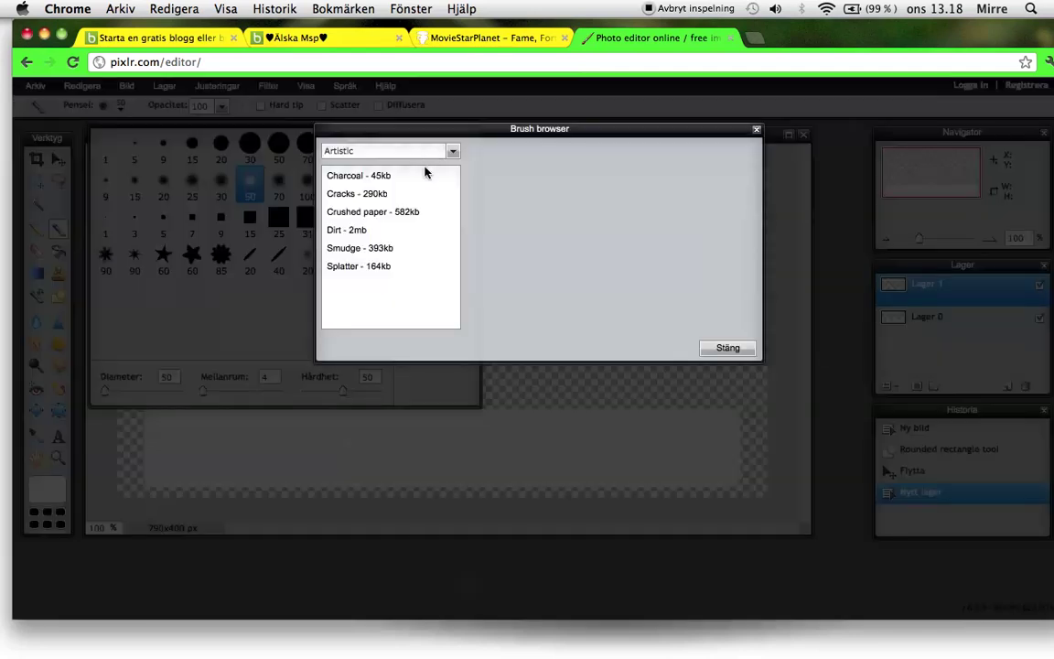
click(453, 151)
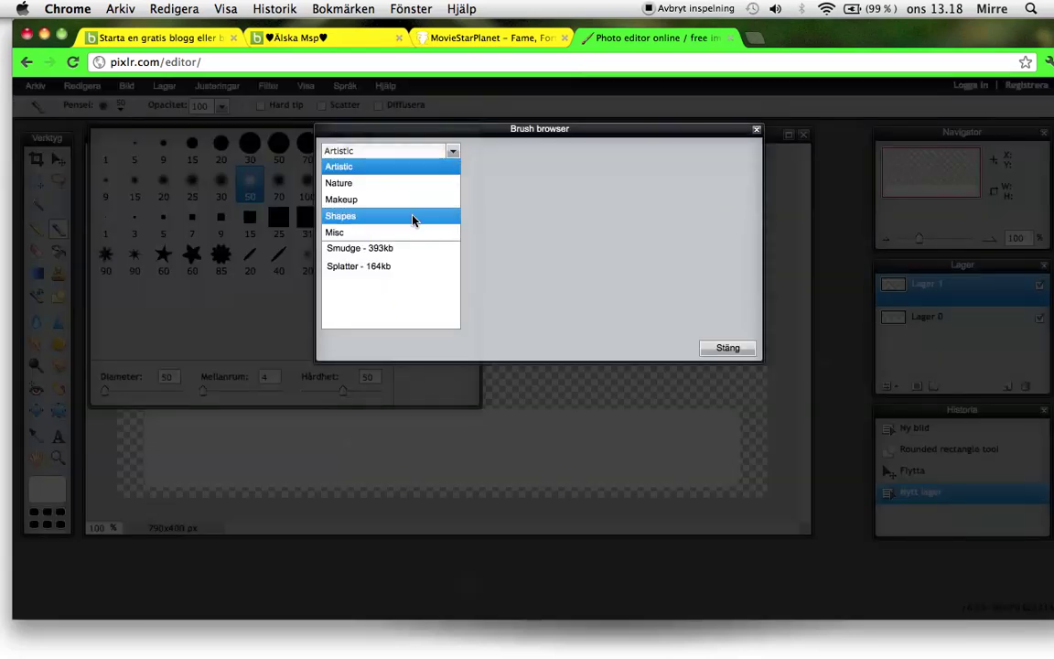
click(419, 220)
click(393, 286)
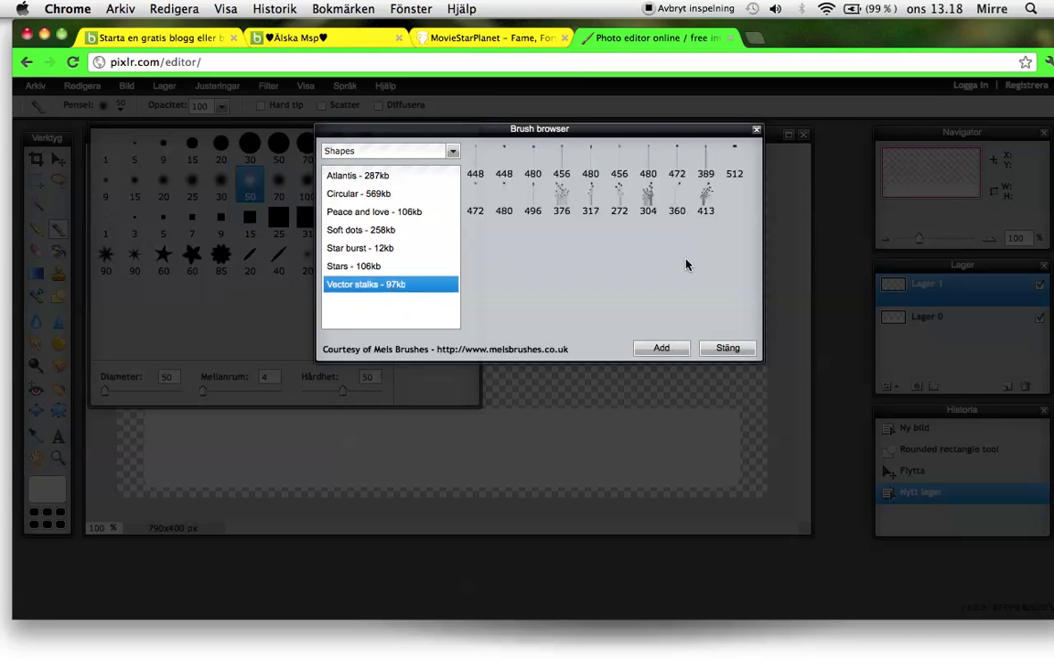
click(659, 348)
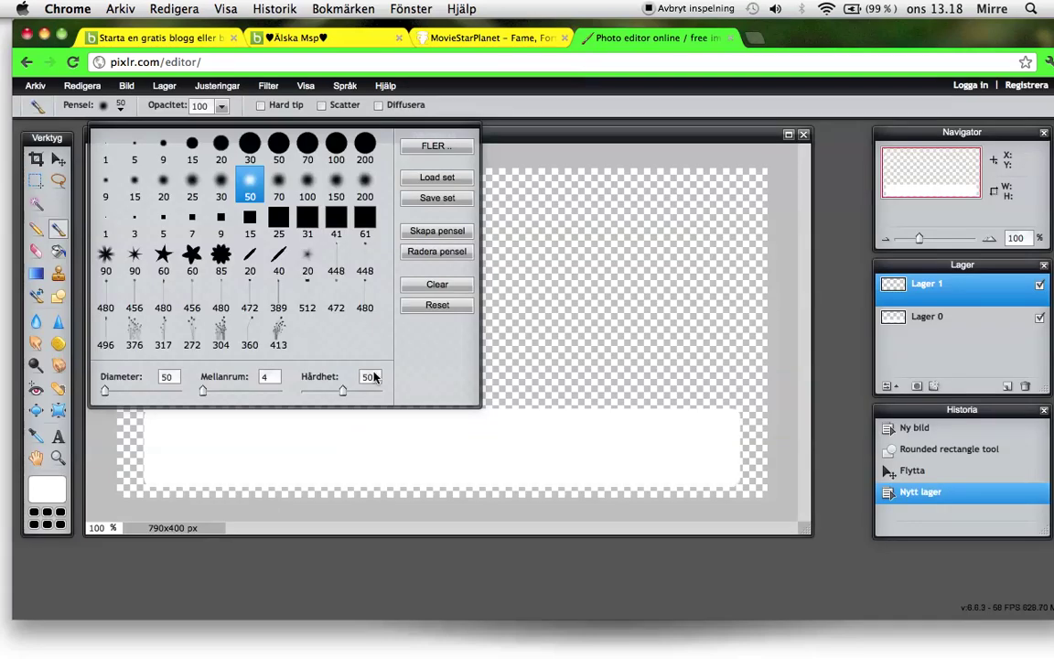
Choose the size 472 heart stalk brush and set the paint colour to light purple (de8cd3)
click(250, 298)
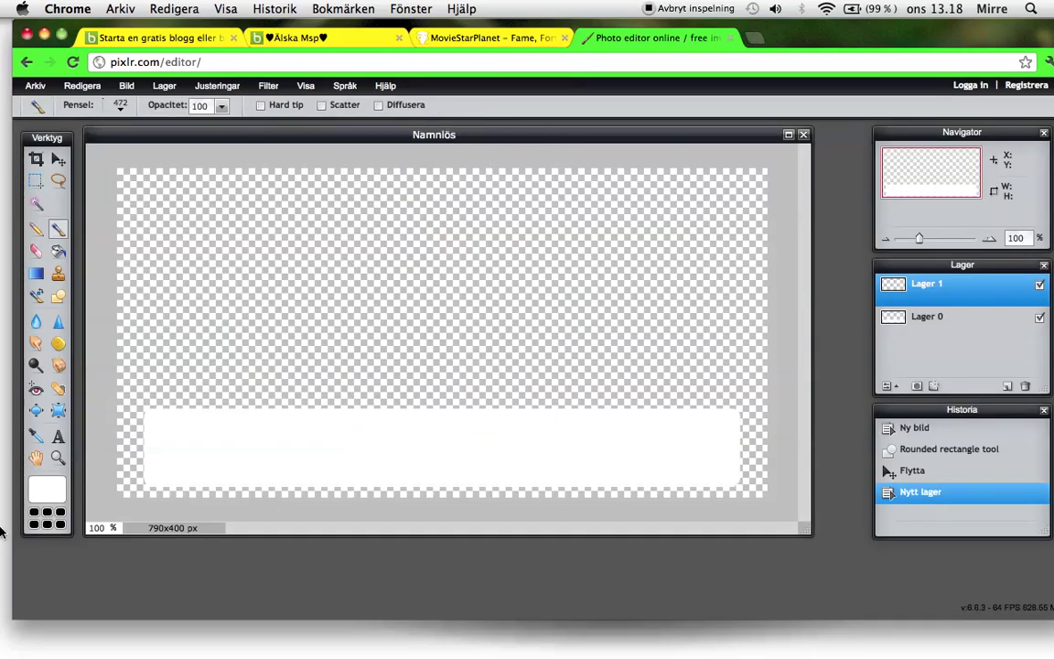
click(46, 489)
mouse_move(441, 206)
mouse_down()
mouse_move(400, 188)
mouse_move(344, 209)
mouse_move(373, 216)
mouse_up()
drag(440, 223, 455, 255)
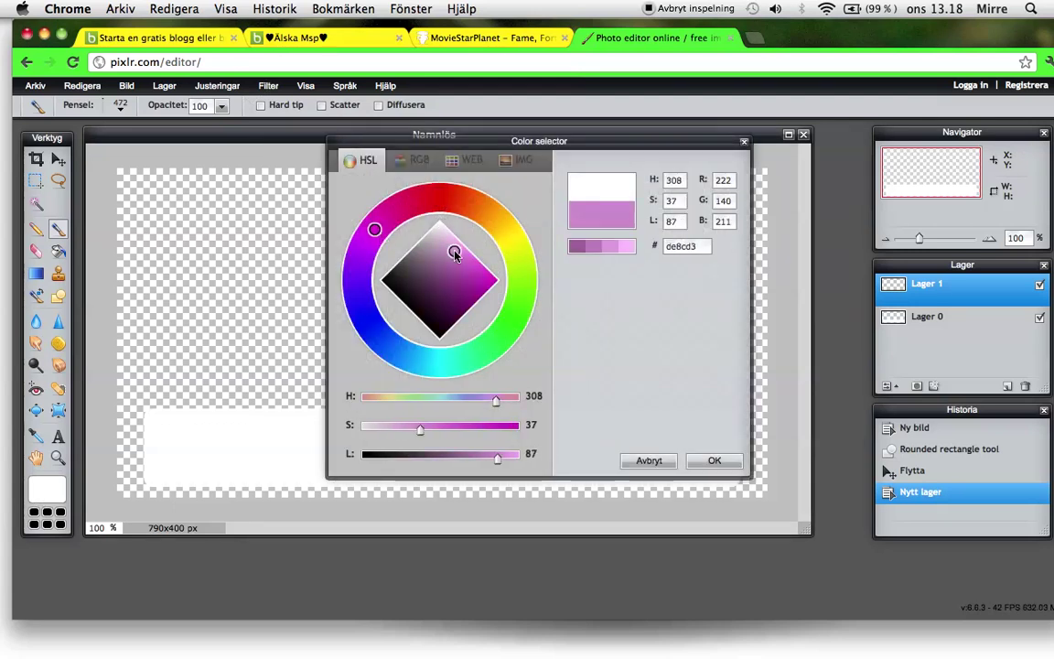
click(713, 461)
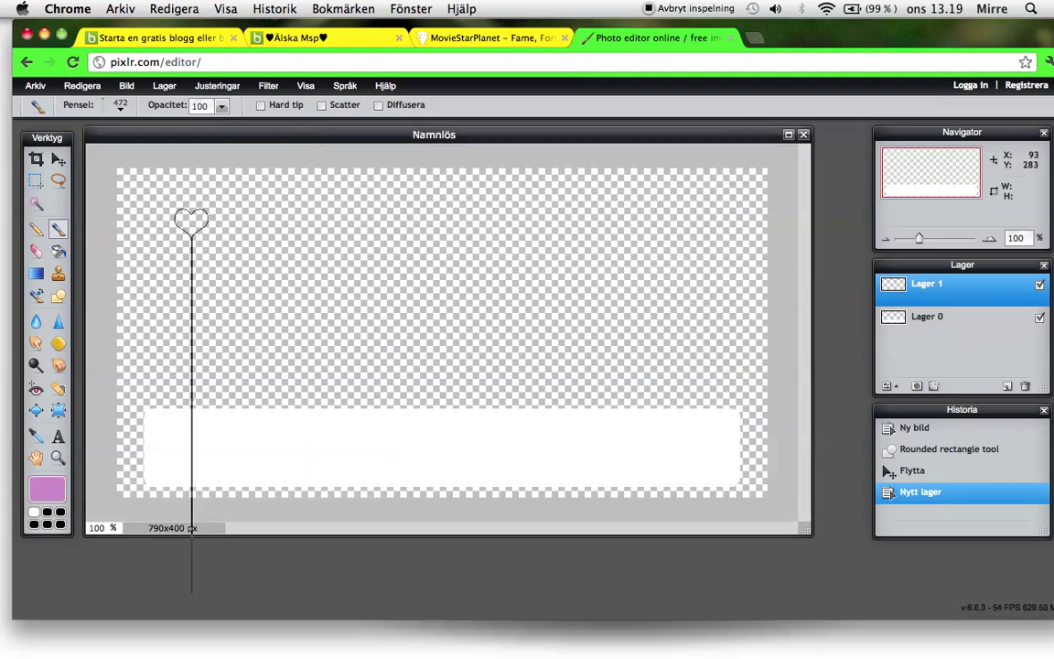
Stamp two heart stalks above the rectangle's left part, the second one lower, and place their layer beneath the rectangle layer
click(191, 402)
click(244, 427)
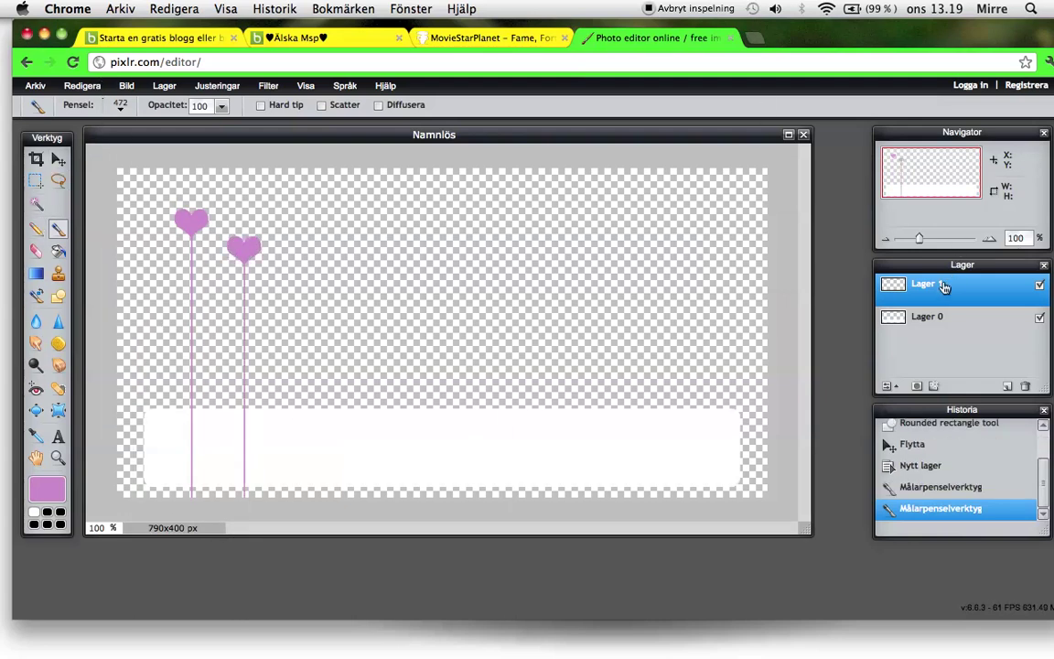
drag(937, 283, 936, 343)
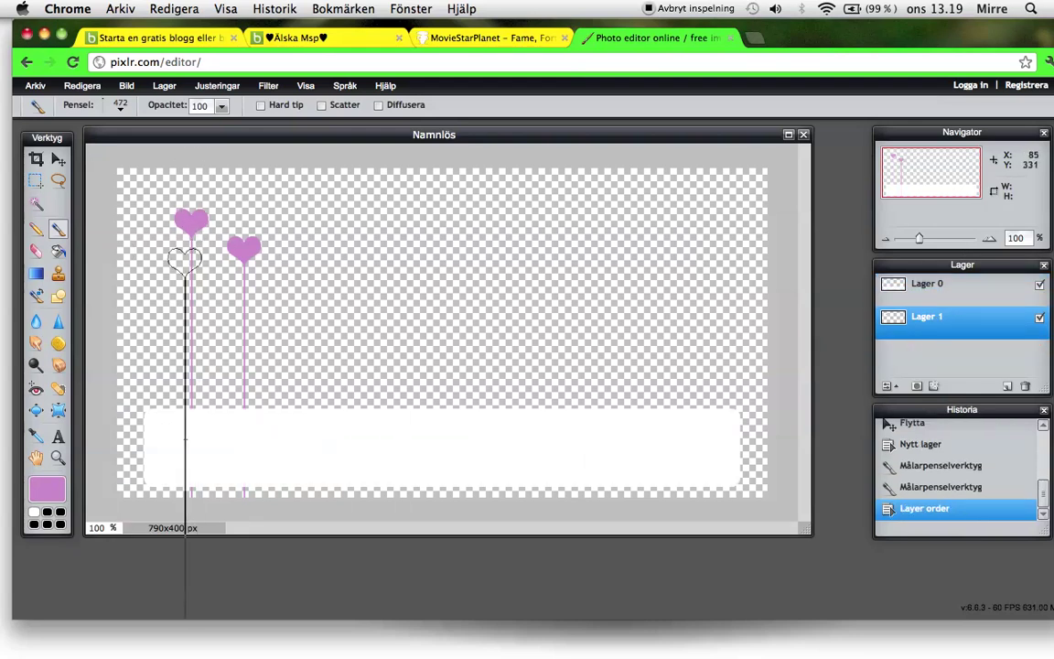
Erase the stalk ends sticking out below the white rectangle with a hard round 70 px eraser
click(36, 250)
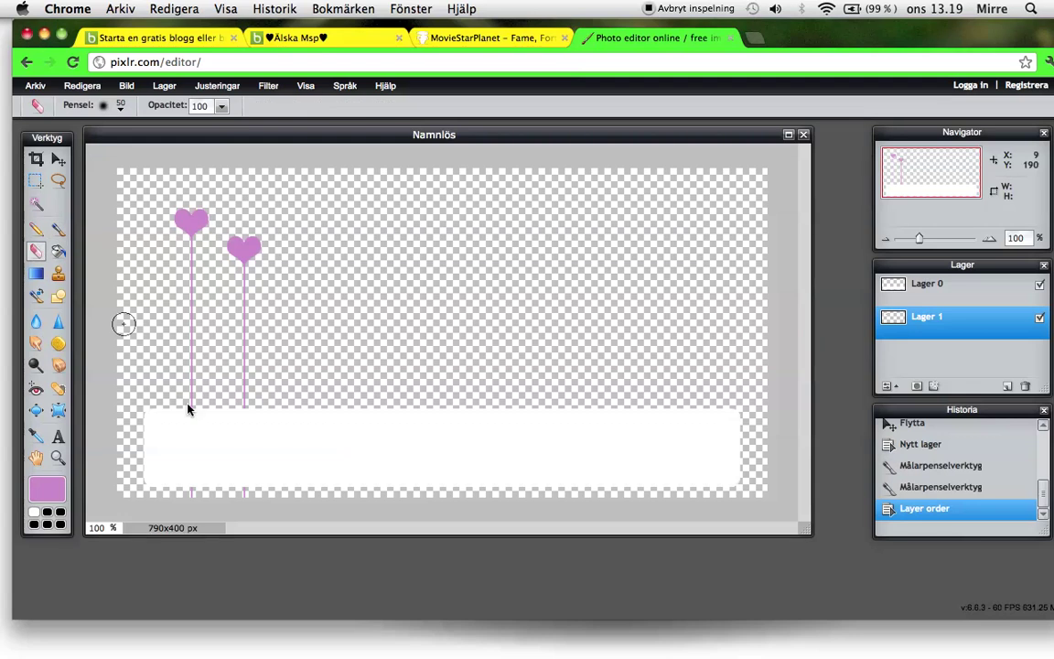
click(104, 104)
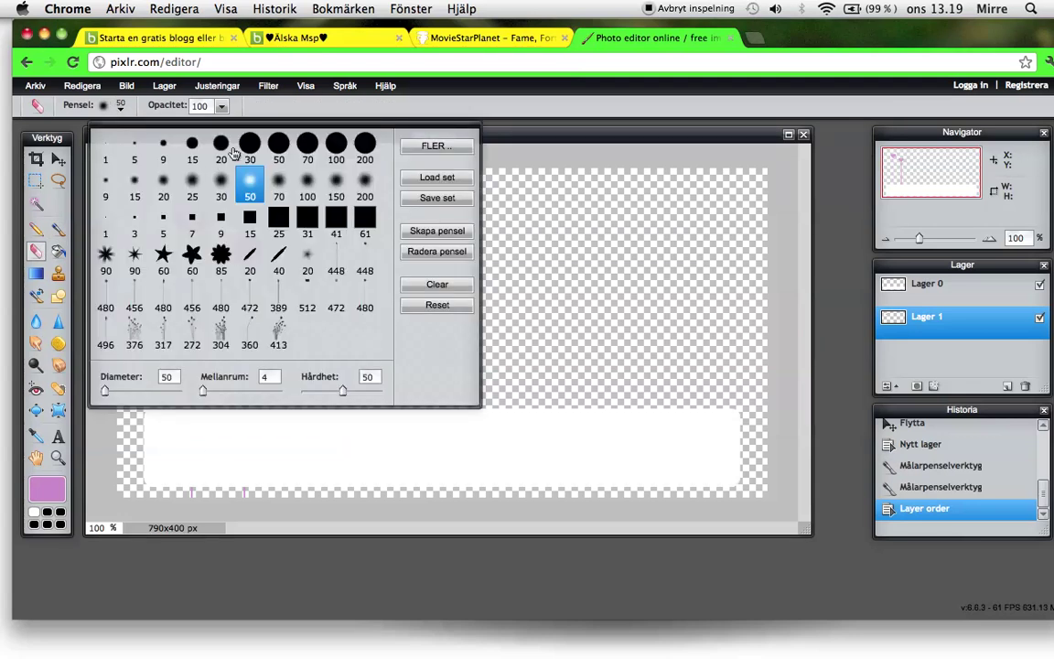
click(307, 143)
mouse_move(249, 508)
mouse_down()
mouse_move(243, 482)
mouse_move(175, 491)
mouse_move(219, 494)
mouse_up()
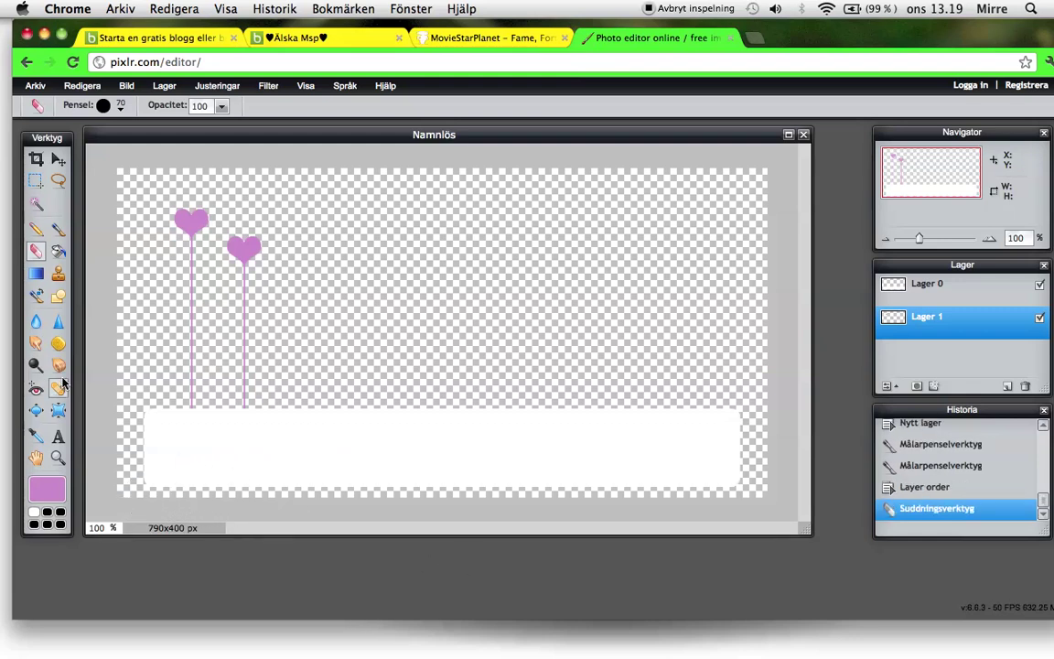
Add the first name as large light purple text above the rectangle, using the font Bodoni SvtyTwo ITC TT Bold
click(483, 318)
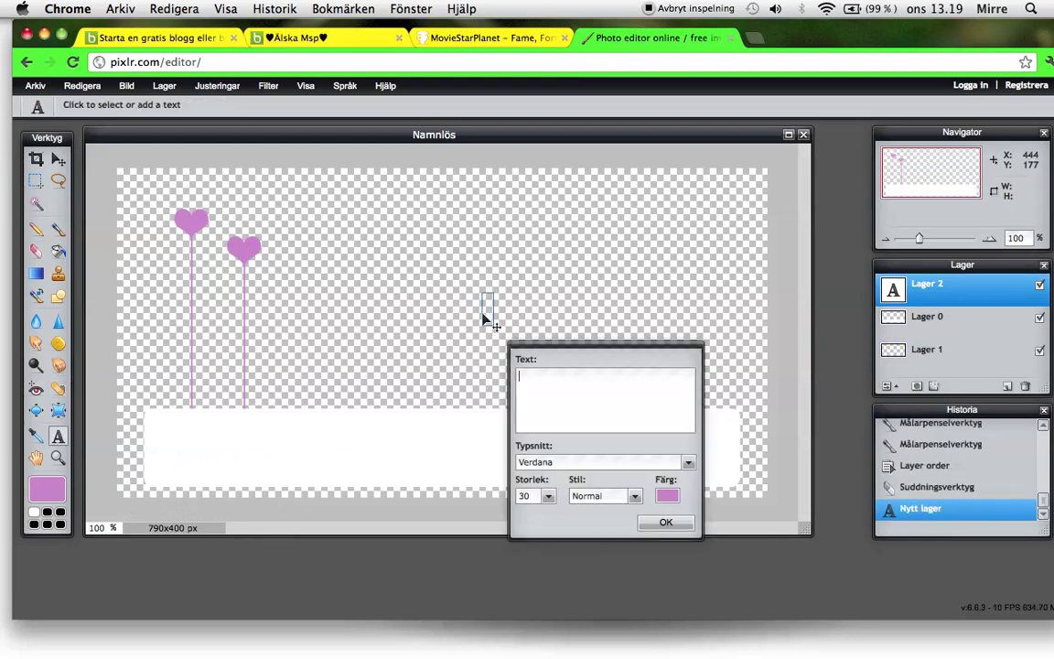
text(Mirre)
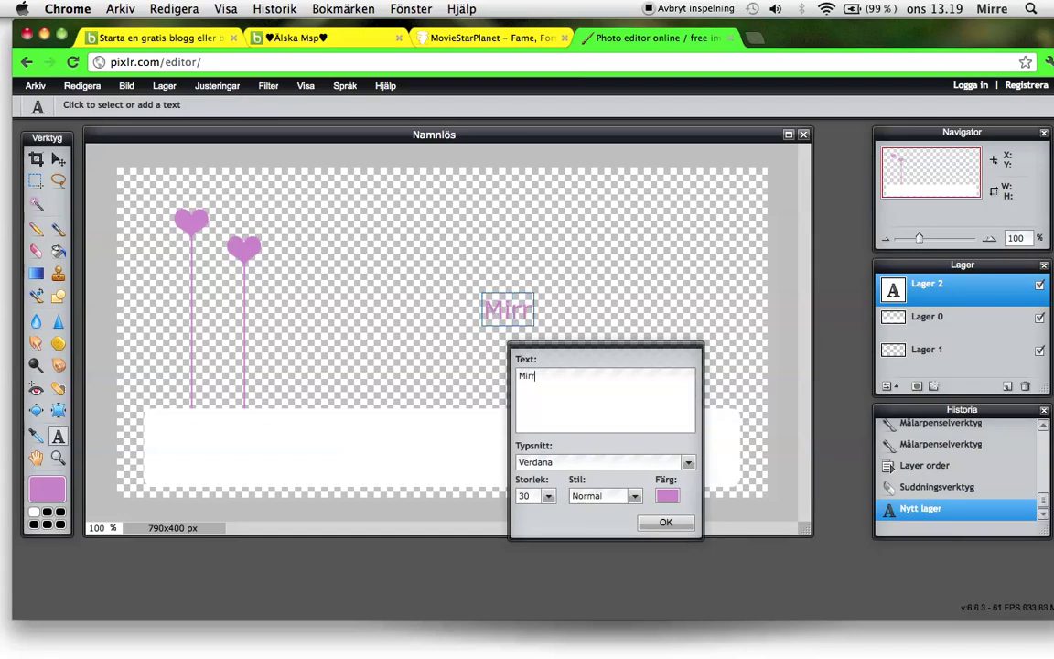
click(688, 462)
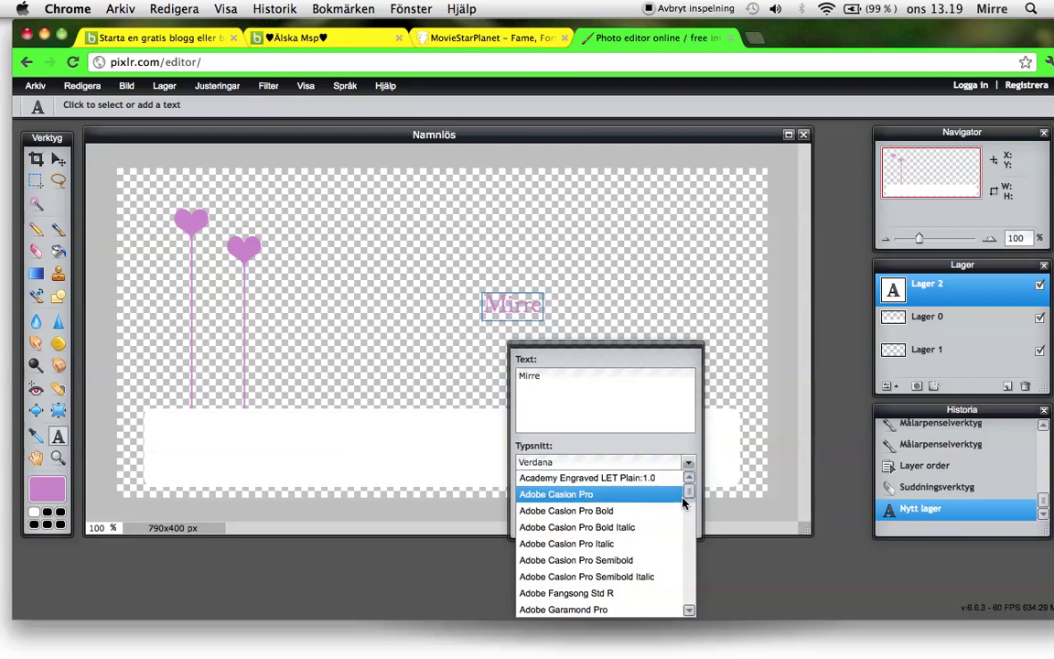
drag(689, 490, 691, 518)
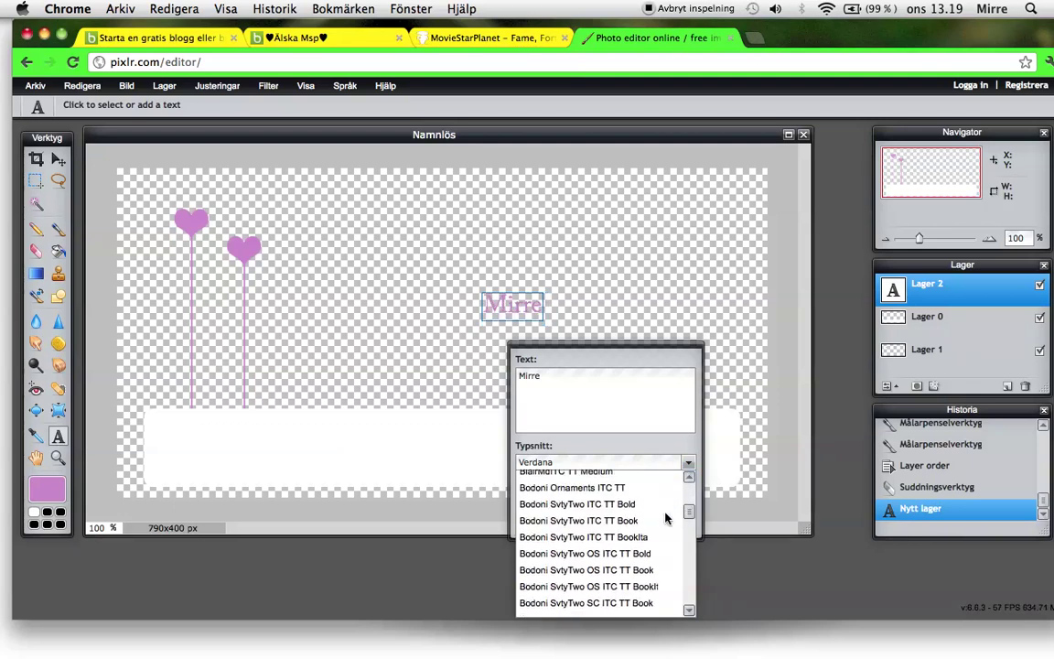
click(616, 503)
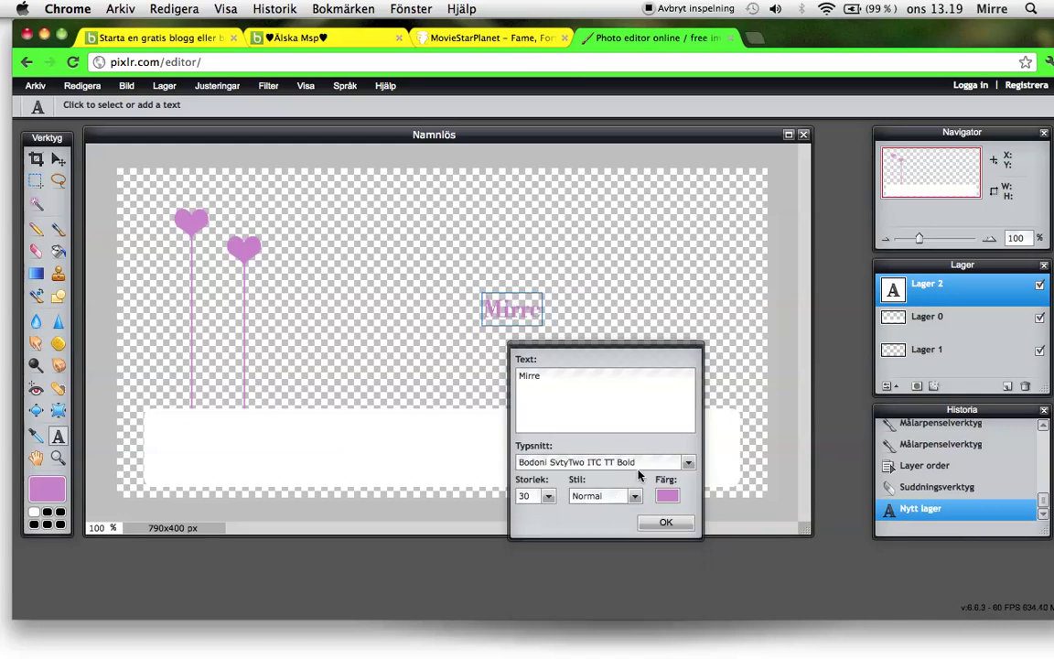
click(548, 496)
drag(494, 514, 562, 518)
click(662, 522)
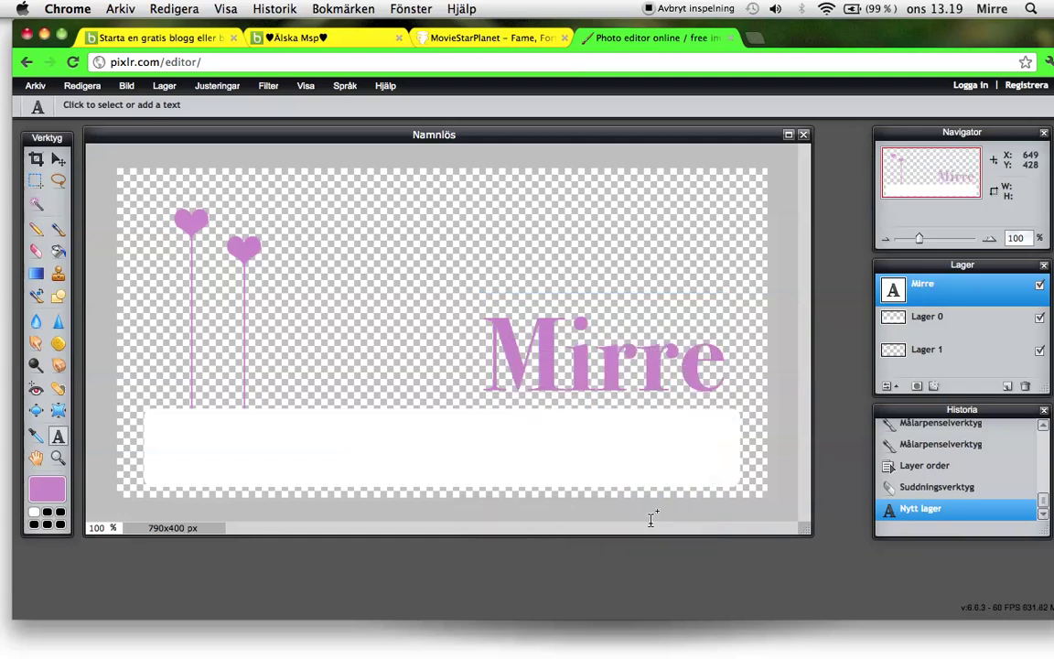
Rasterize the name layer, then use Free transform to move it beside the heart stalks and enlarge it slightly
right_click(932, 290)
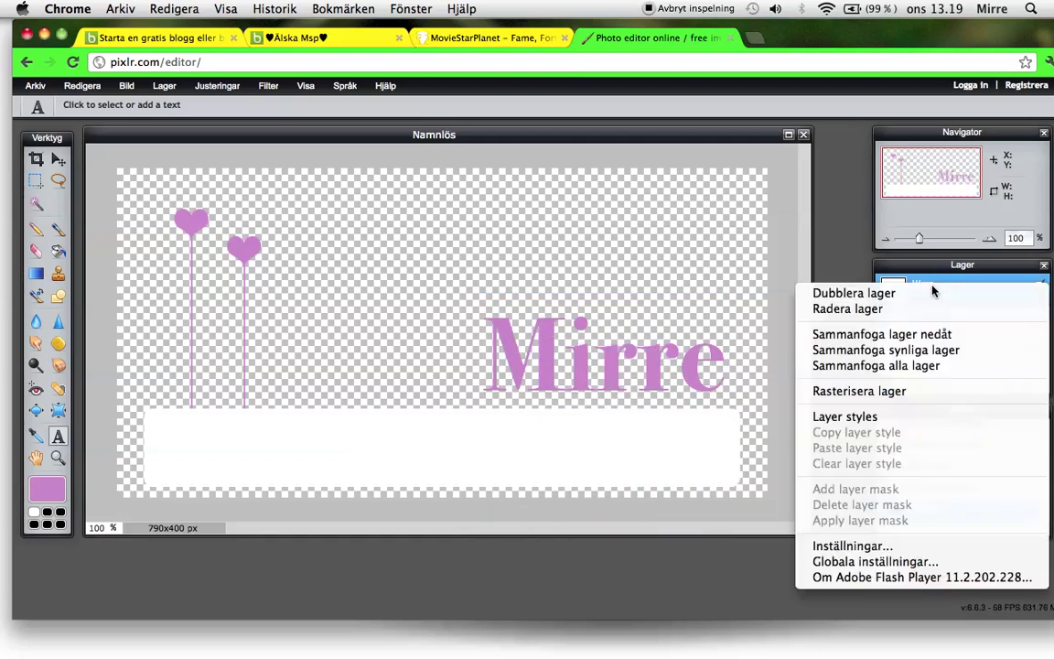
click(906, 392)
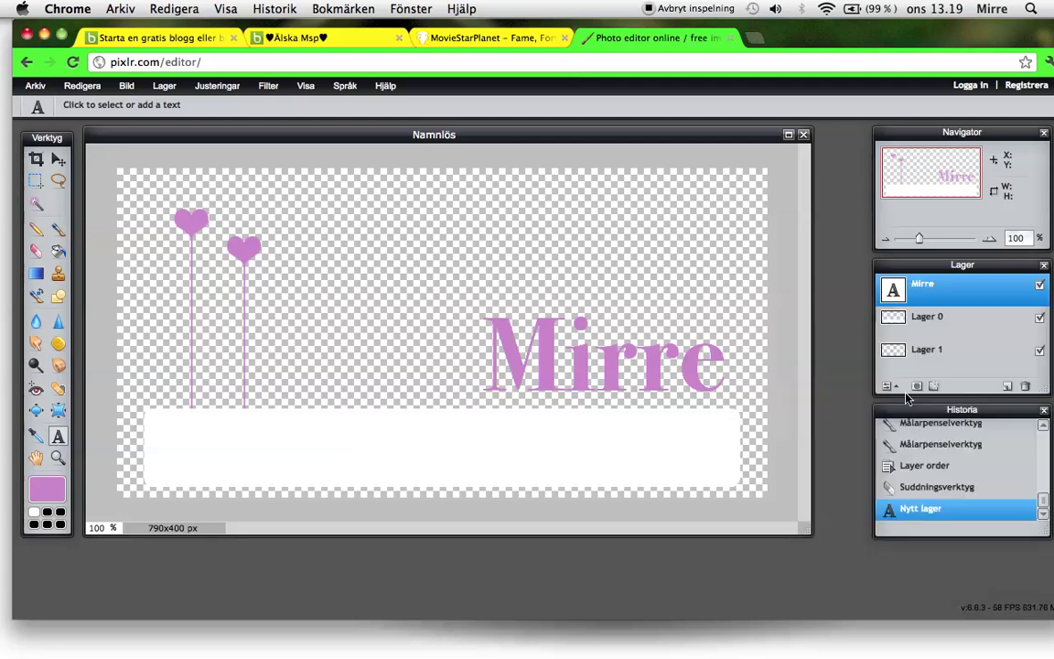
click(95, 87)
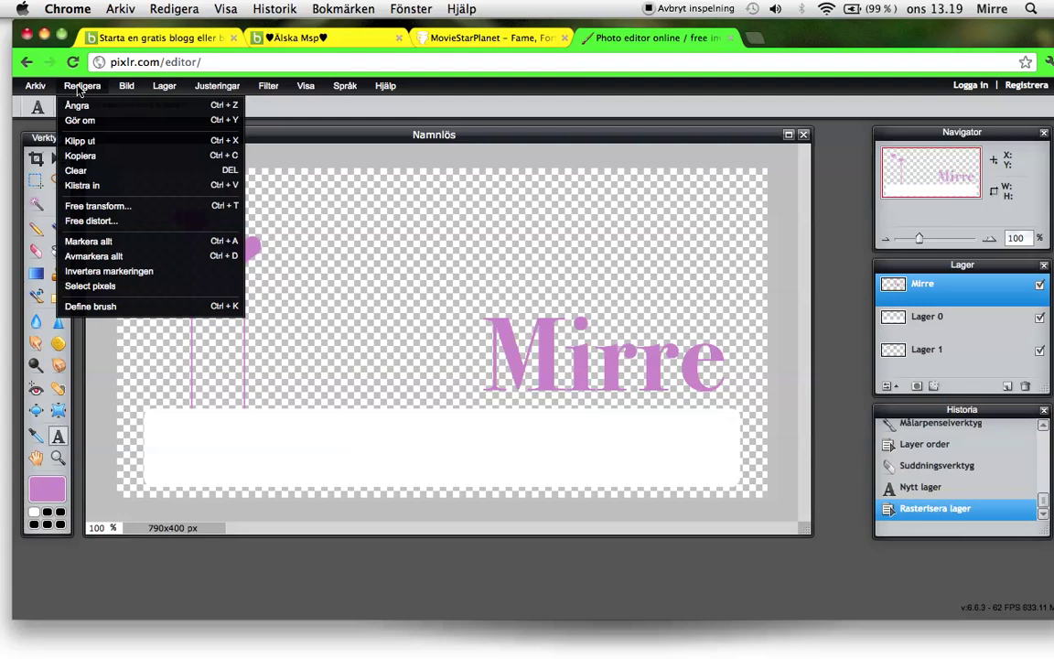
click(135, 211)
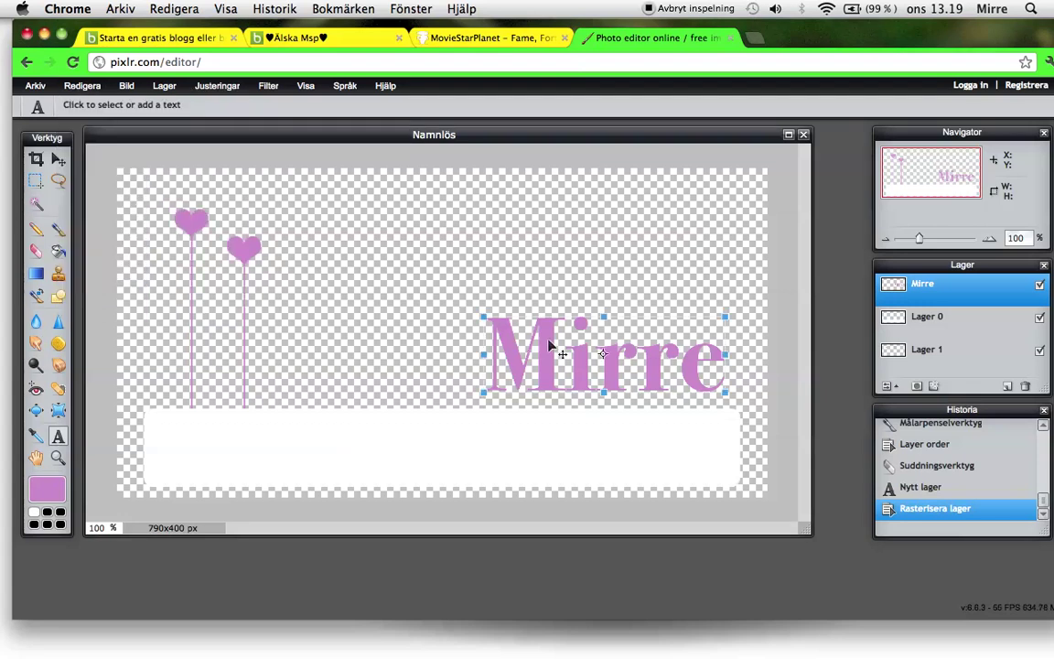
drag(544, 345, 387, 334)
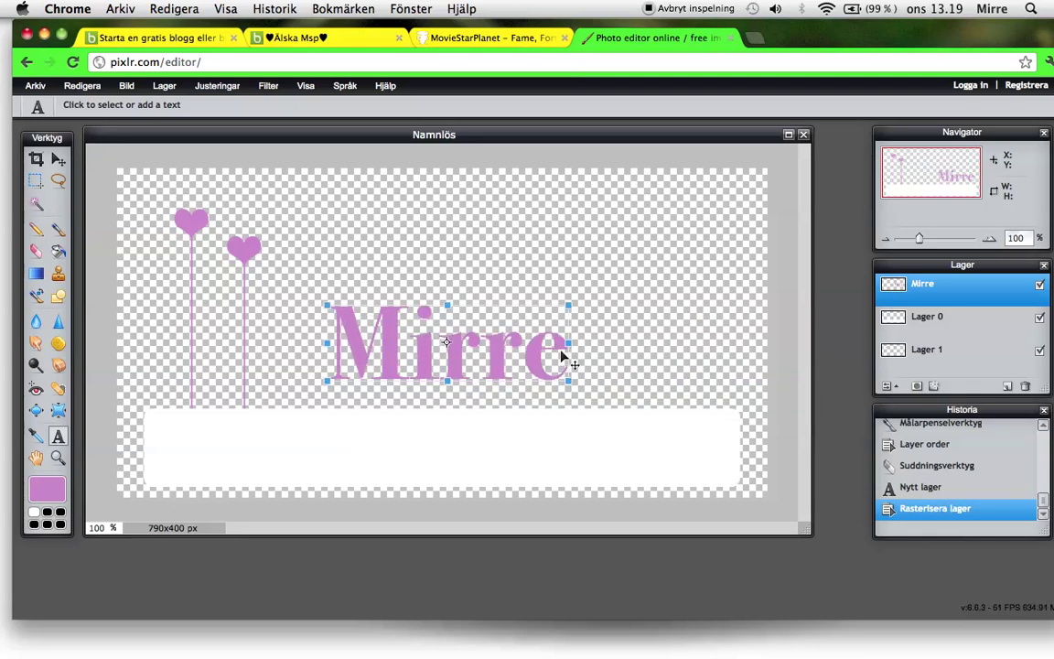
drag(569, 343, 597, 341)
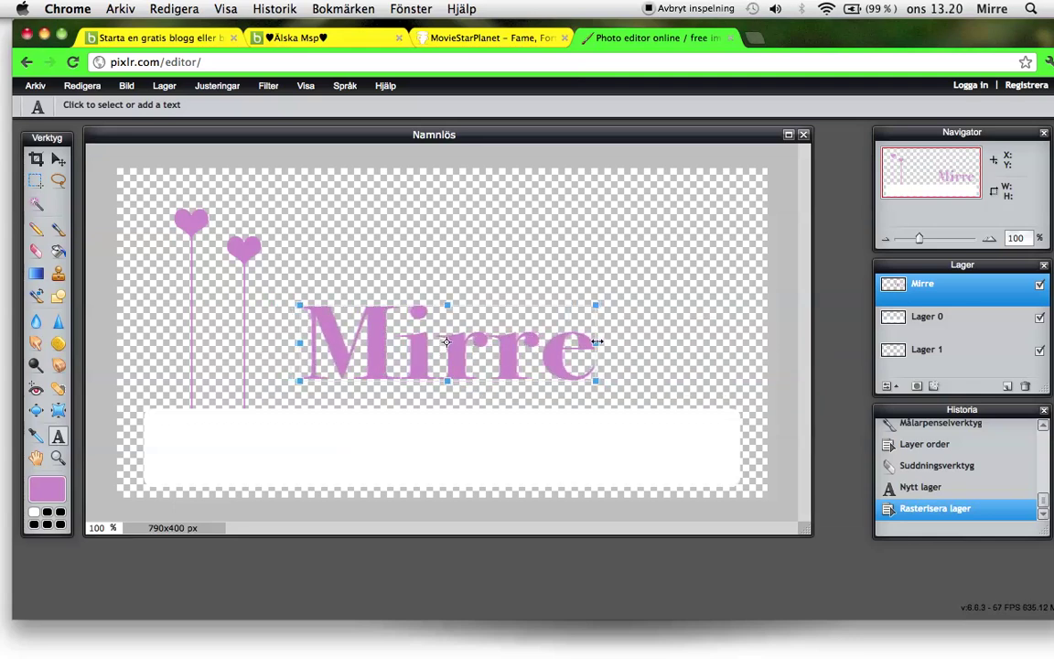
drag(597, 382, 607, 386)
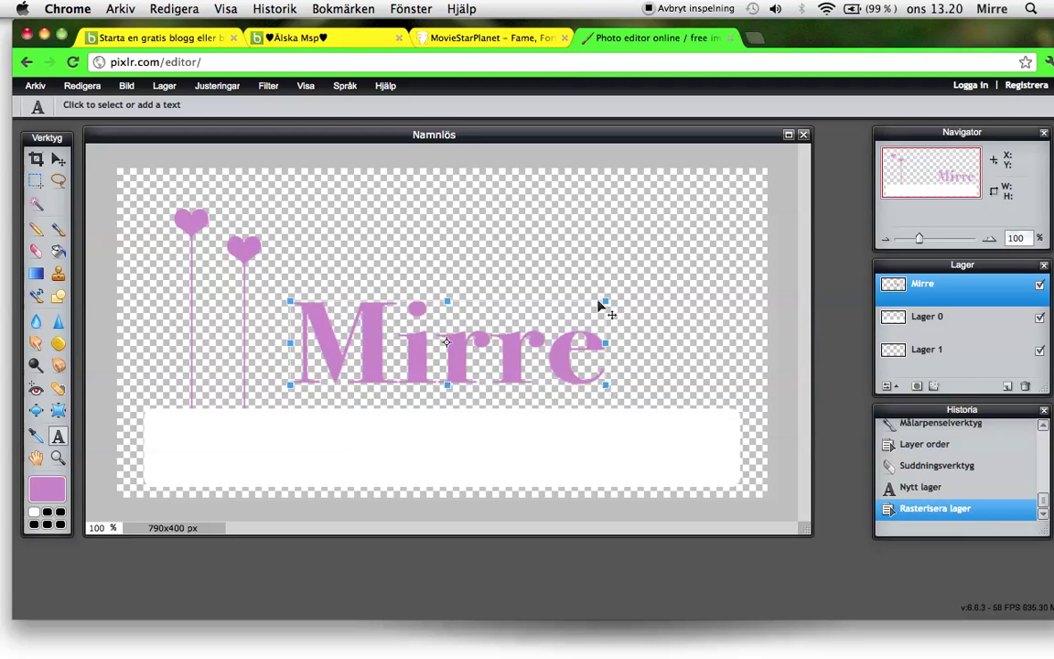
Rotate the name counter-clockwise so it slopes upward to the right, shift it just above the rectangle and apply the transform
drag(596, 299, 545, 269)
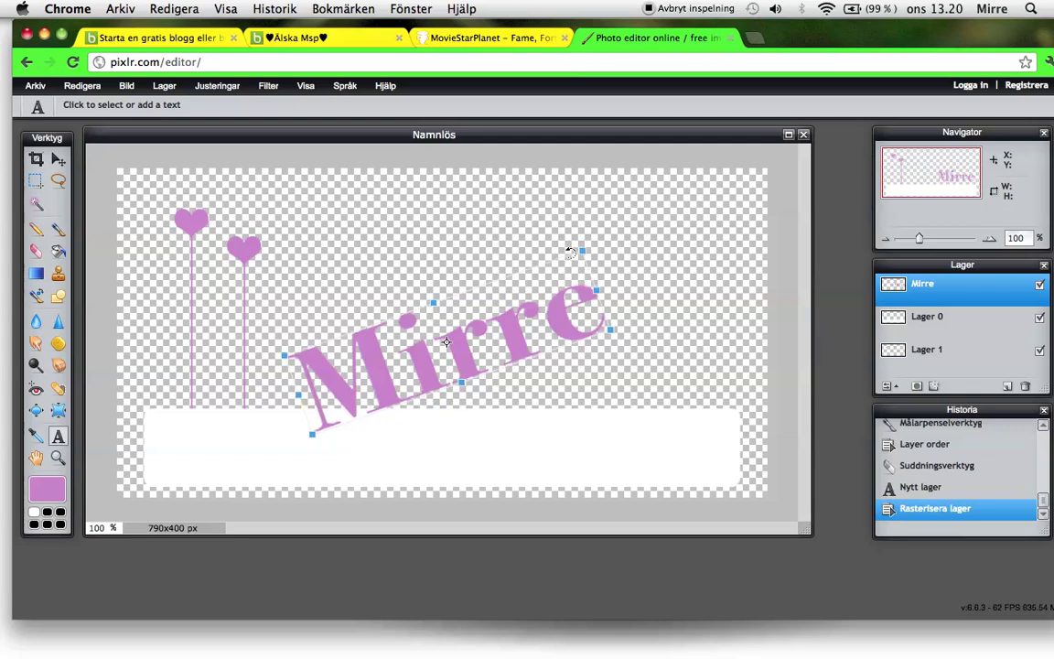
drag(569, 250, 578, 266)
drag(515, 336, 510, 333)
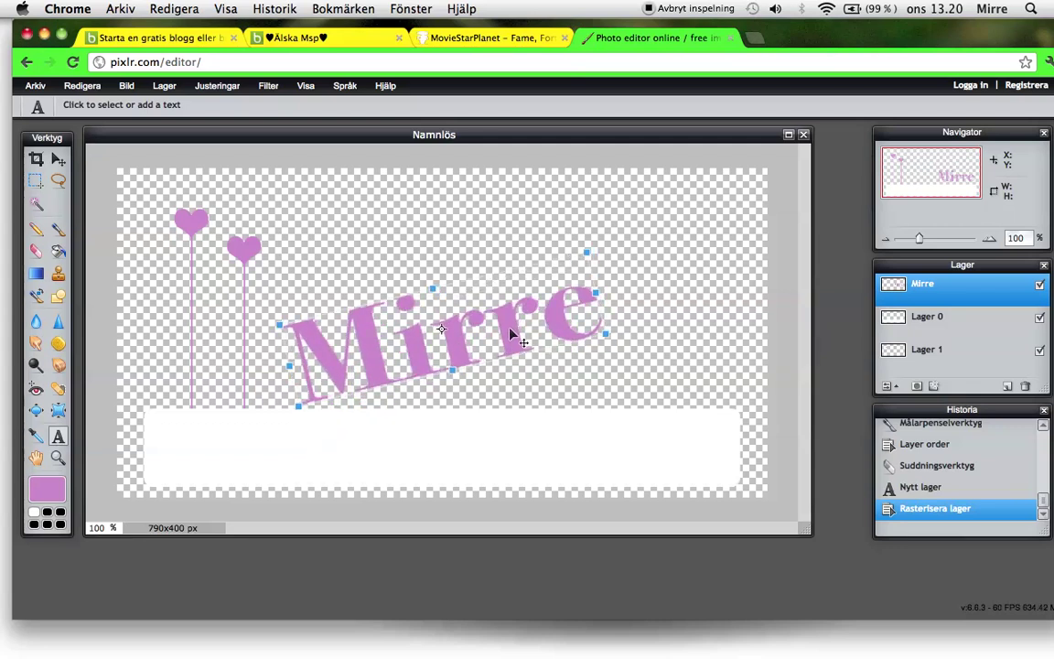
click(332, 255)
click(485, 381)
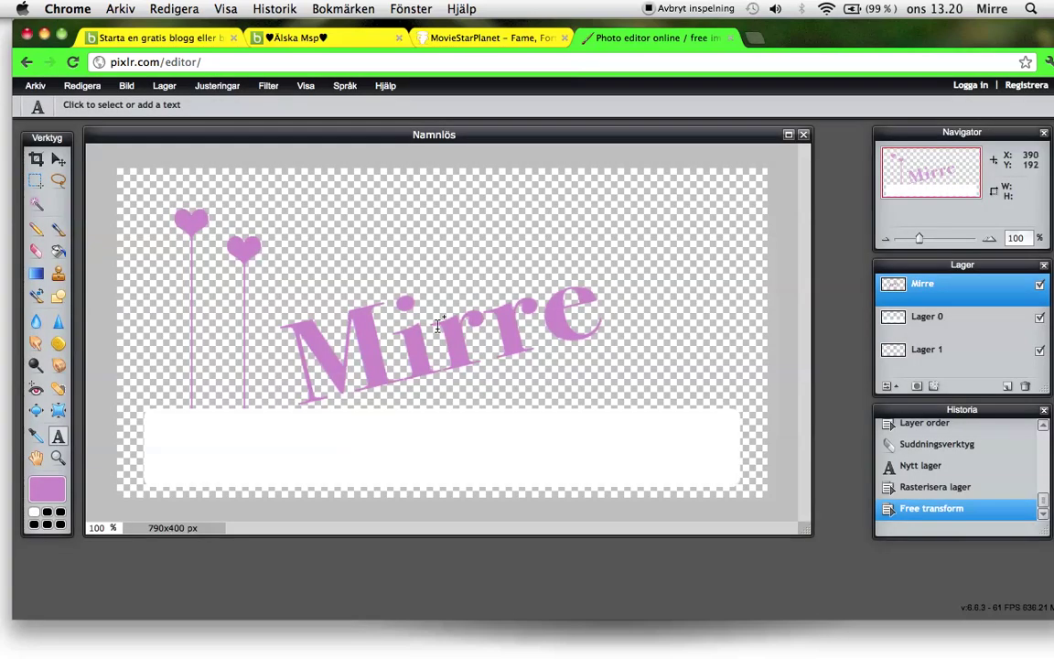
Open today's avatar screenshot (Skärmavbild, kl. 12.47.04) from the Dokument folder as a new layer
click(165, 86)
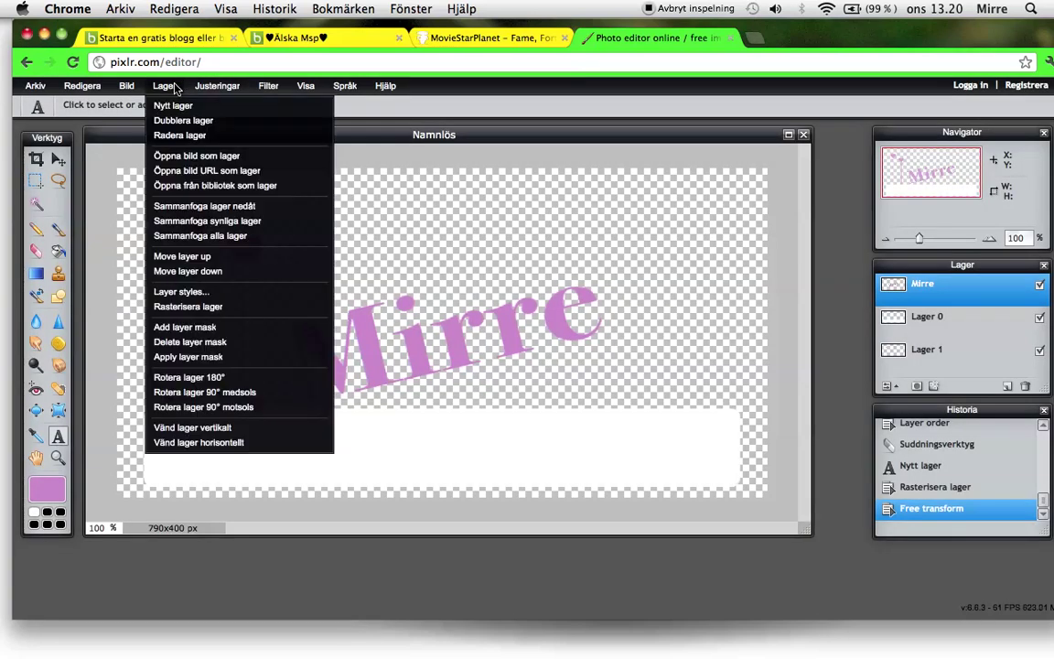
click(222, 161)
click(593, 302)
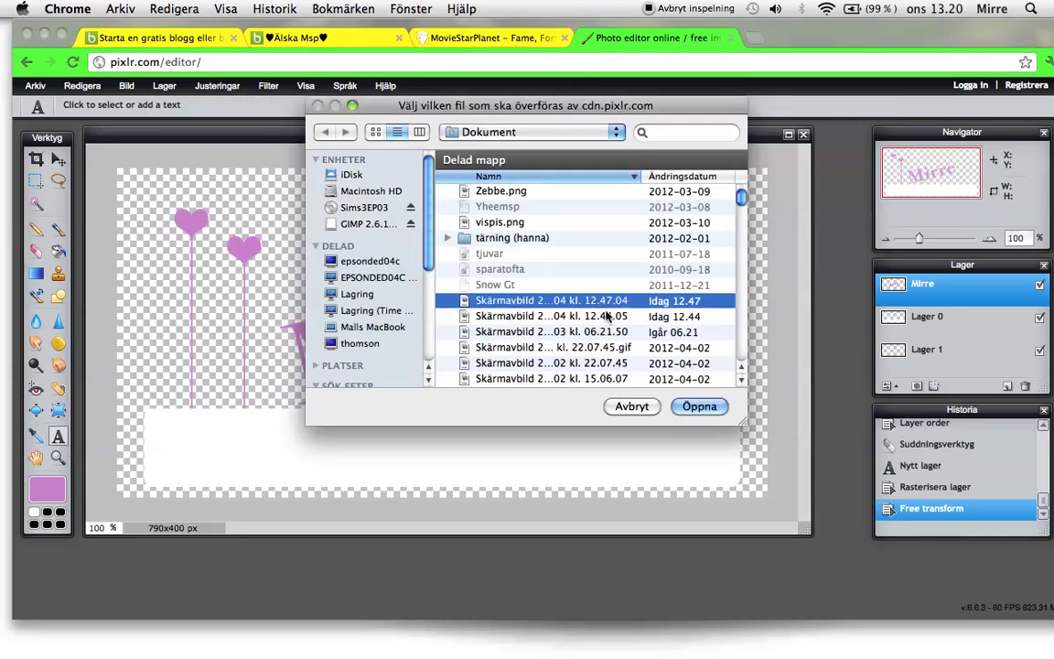
click(701, 406)
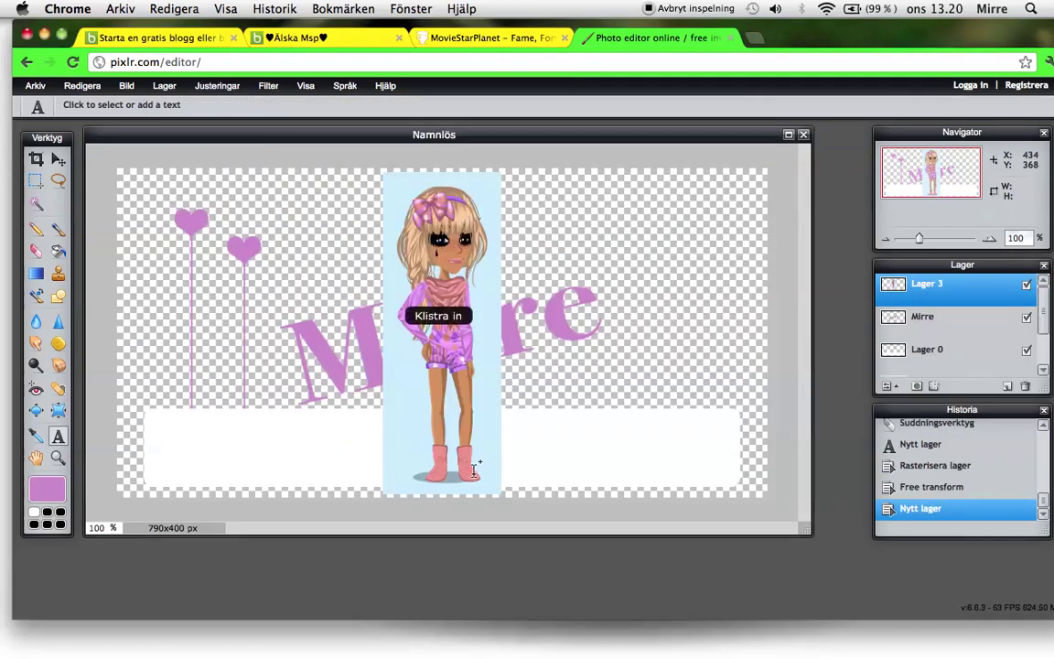
Select and clear the light blue background around the avatar and between its legs with the Wand tool
click(37, 205)
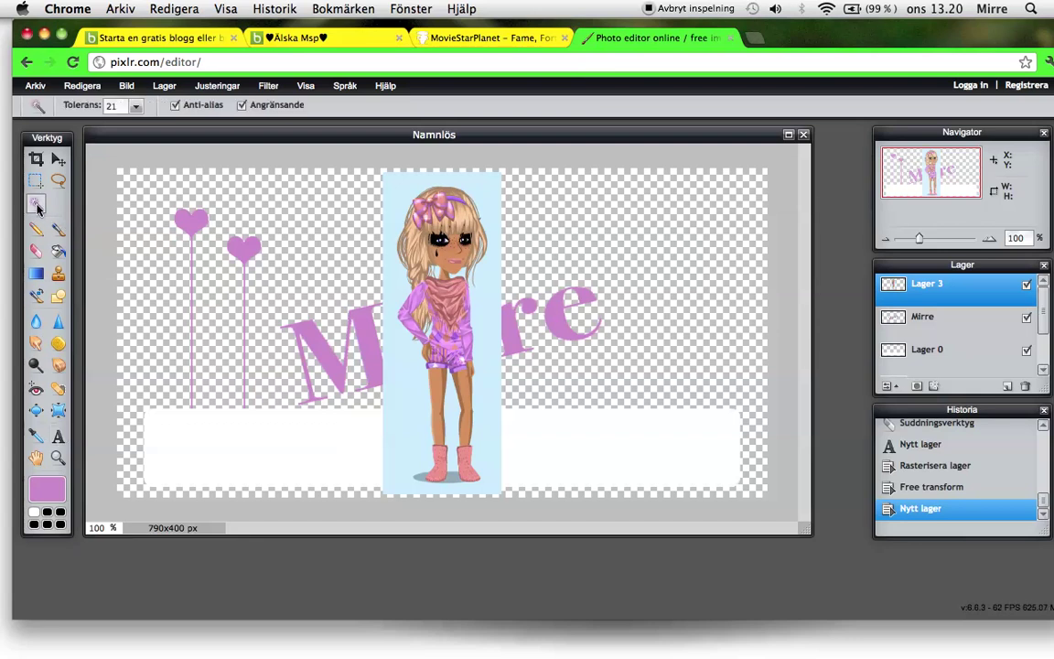
click(400, 191)
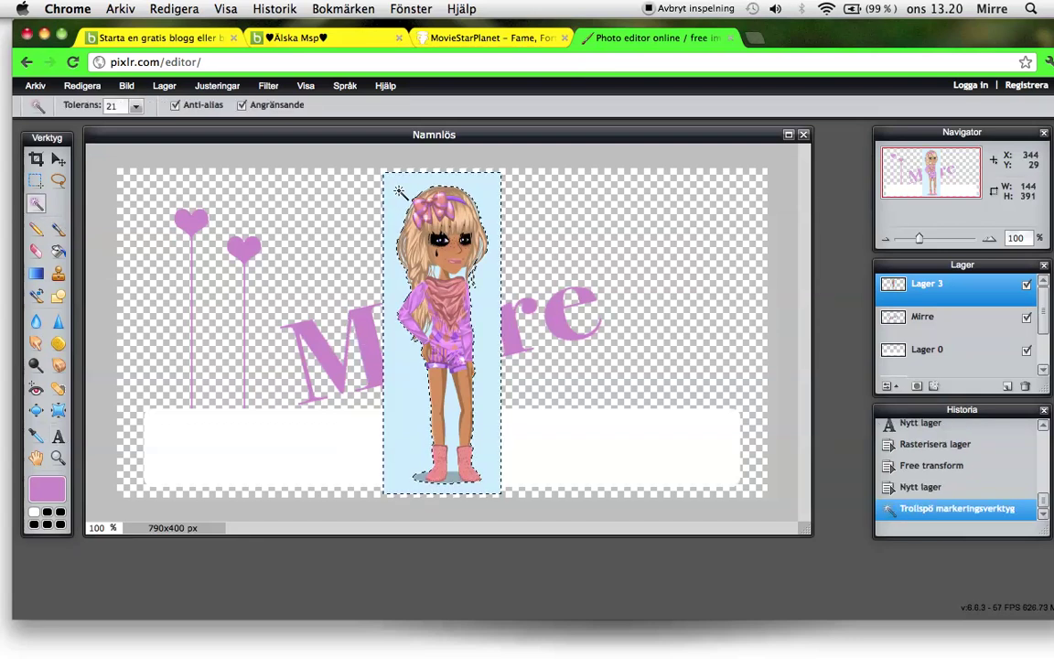
key(Delete)
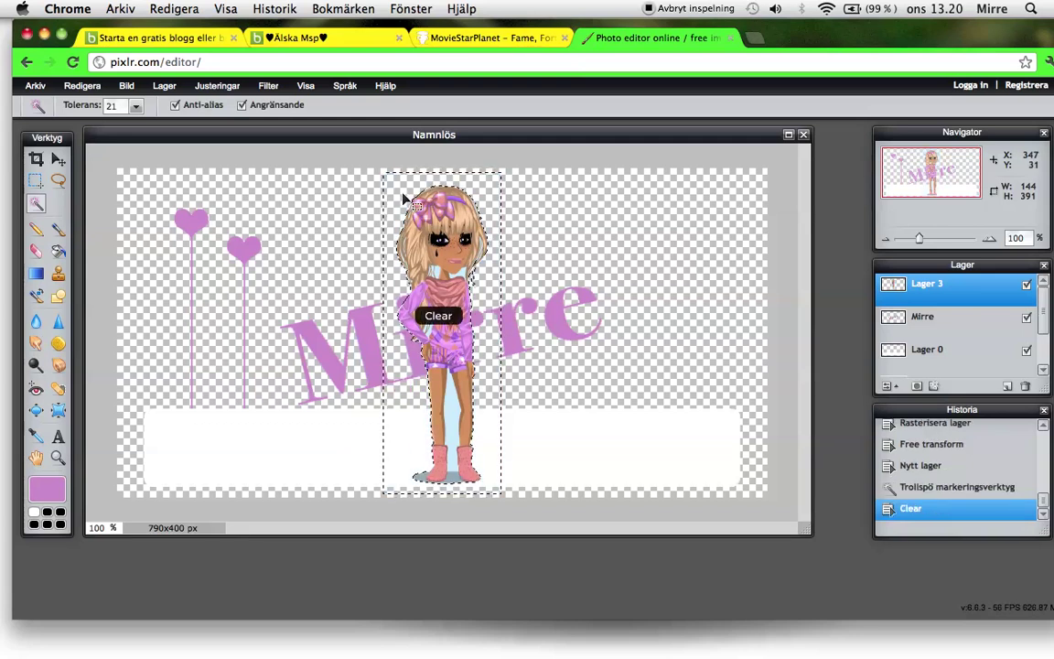
click(448, 409)
key(Delete)
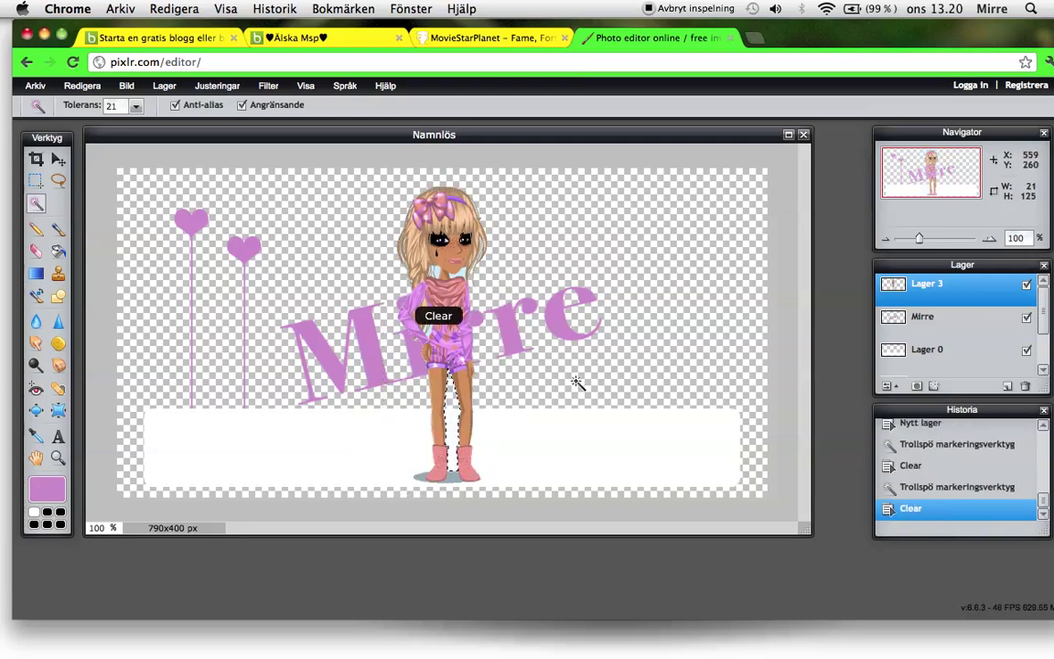
Clear the light blue remnants between the avatar's bent arm, hair and waist using wand selections
scroll(566, 400, up, 5)
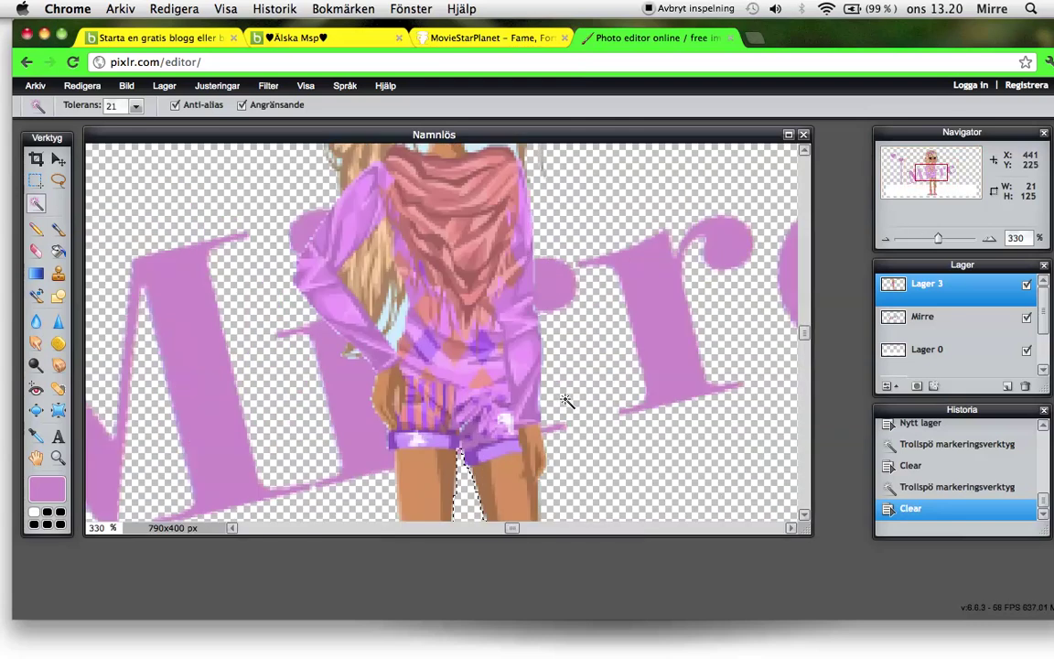
click(397, 326)
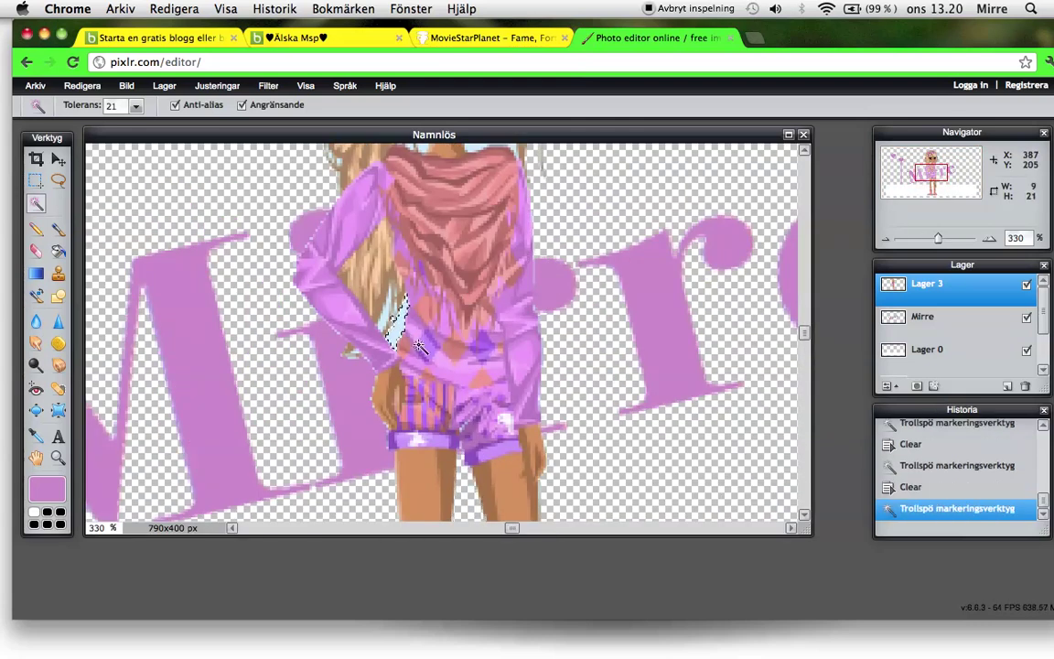
key(Delete)
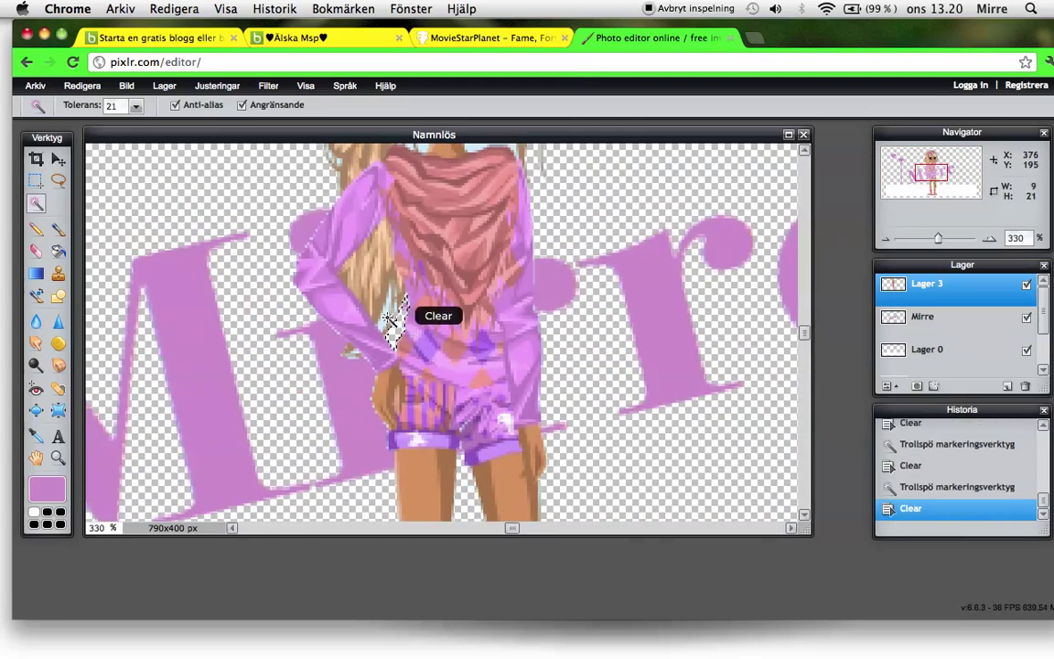
click(386, 320)
key(Delete)
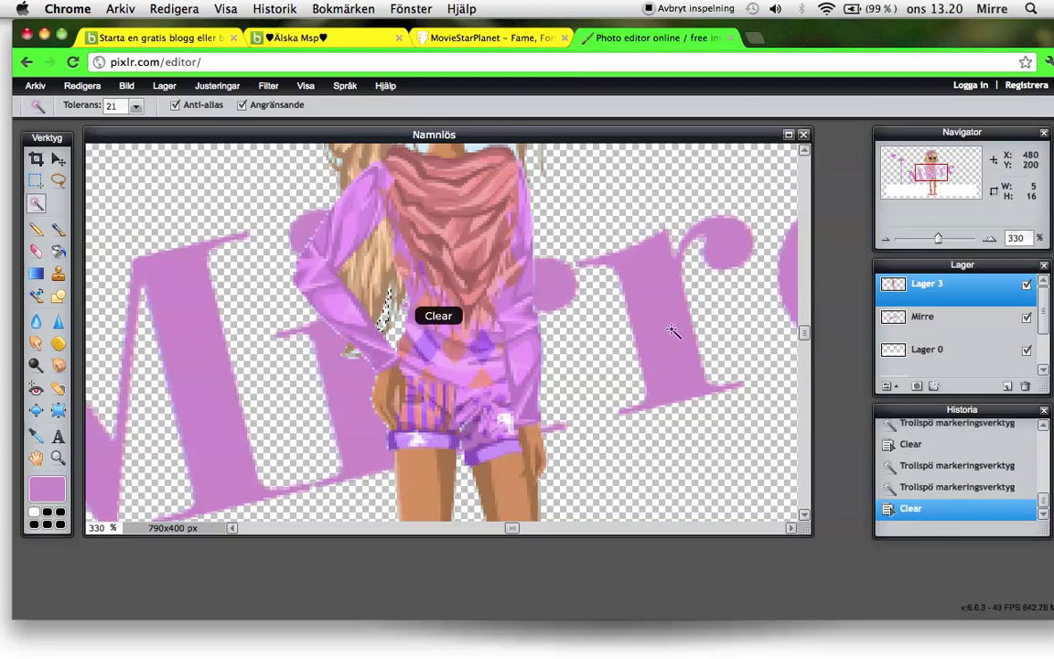
Clear the light blue patches on both sides of the avatar's neck, including the narrow strip beside the braid
drag(803, 332, 803, 301)
click(501, 203)
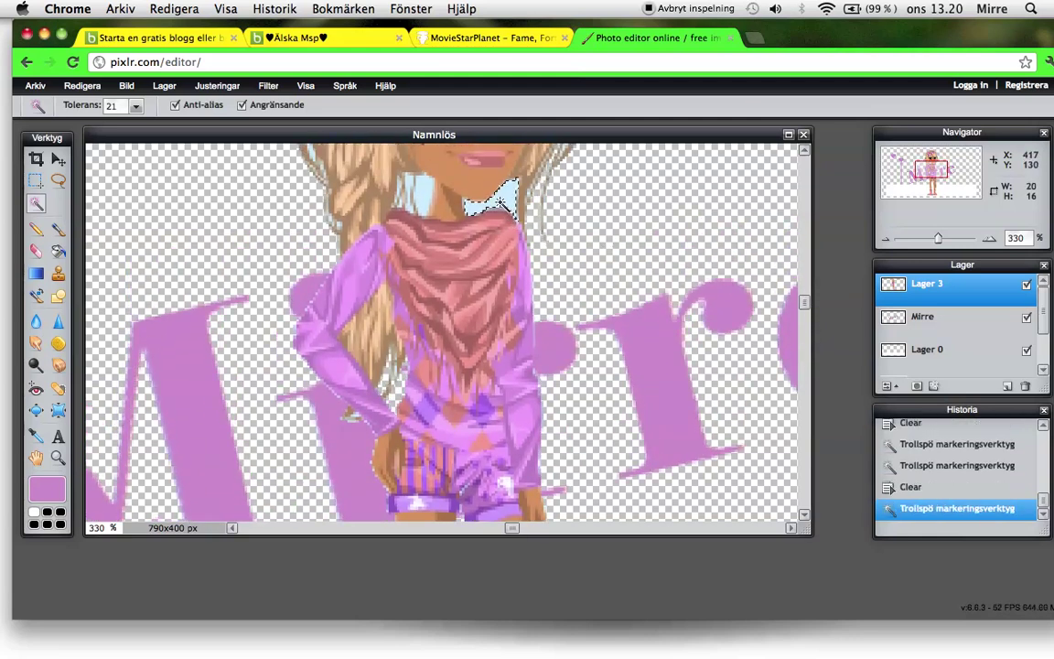
key(Delete)
click(428, 197)
key(Delete)
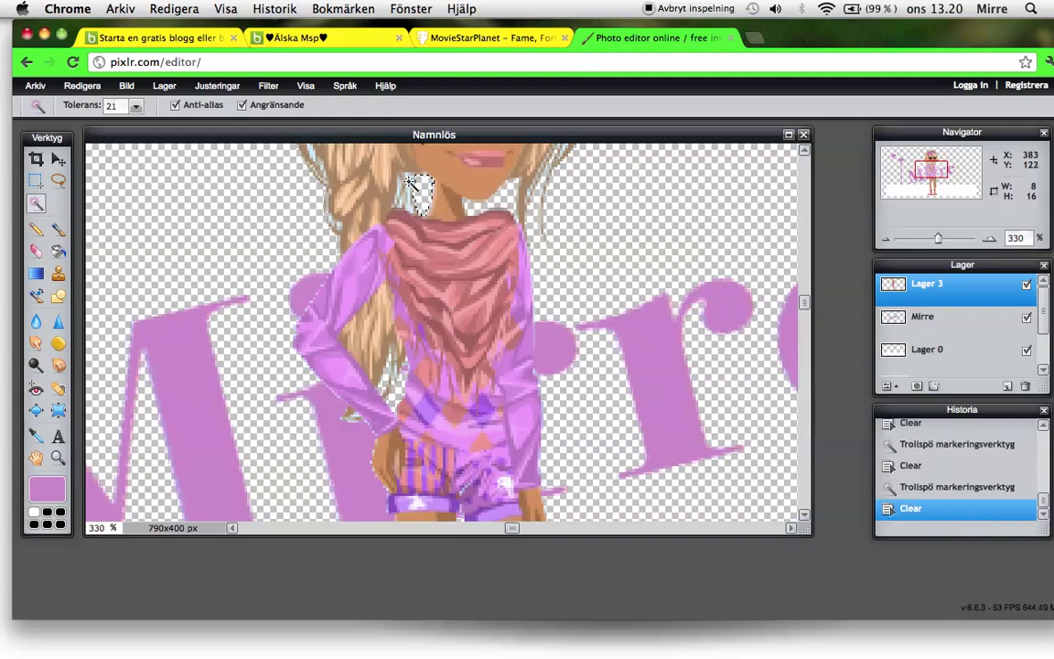
click(409, 181)
key(Delete)
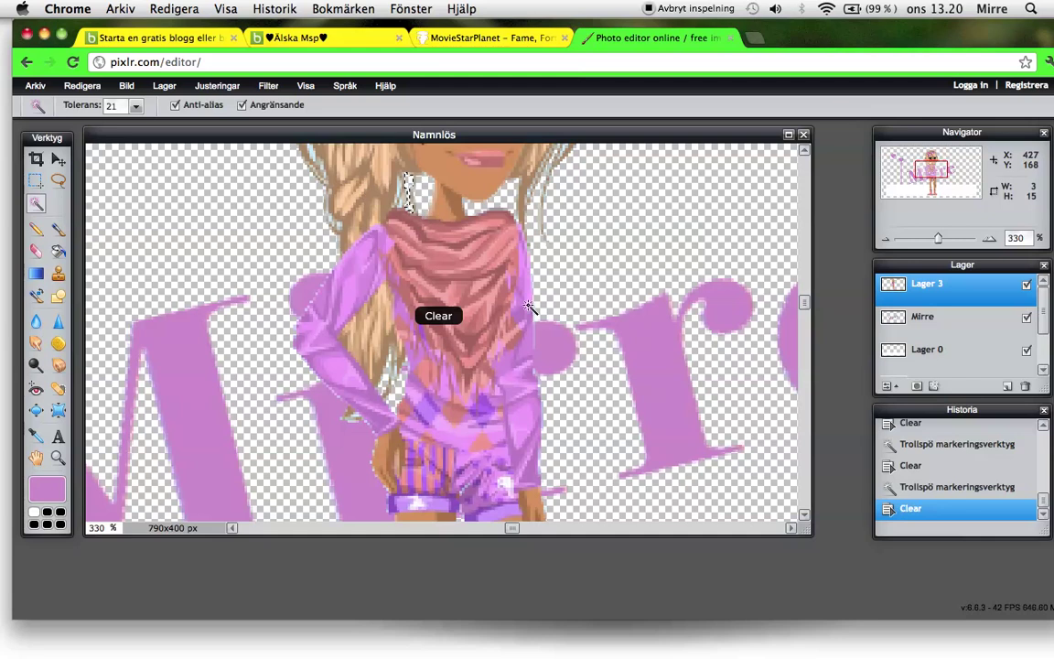
Clear the two light blue slivers between the hair strands to the right of the avatar's face
drag(802, 309, 640, 266)
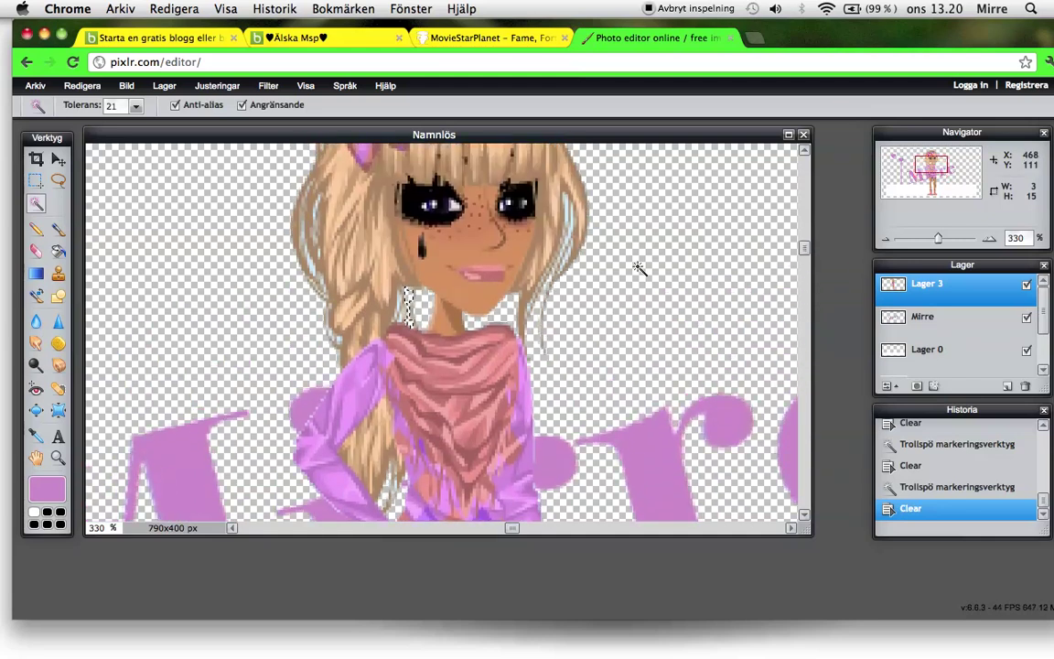
click(570, 220)
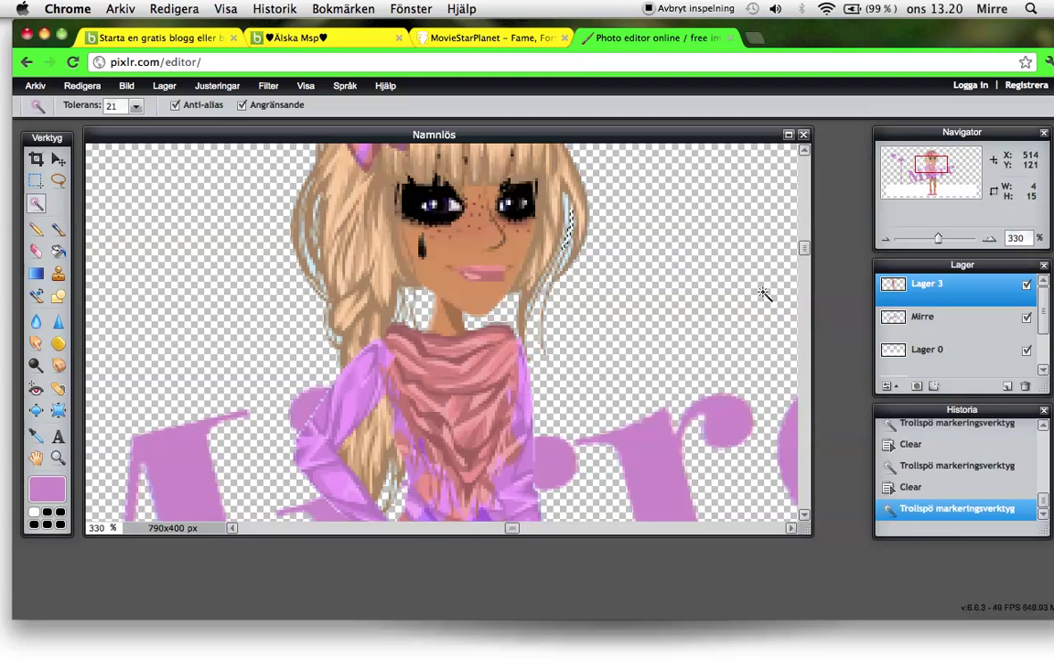
key(Delete)
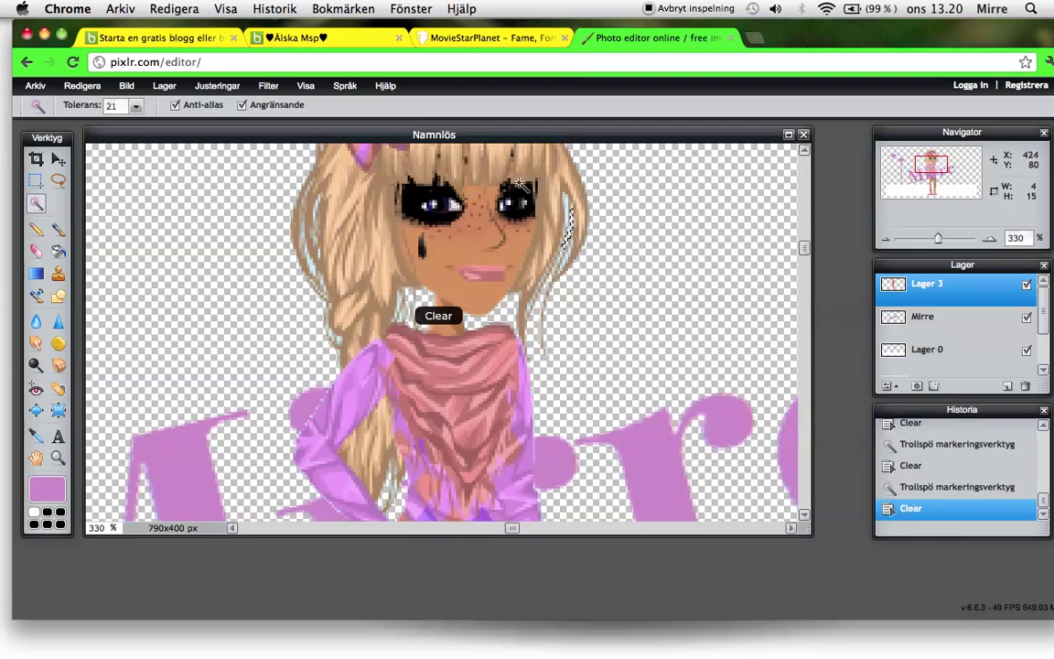
click(566, 203)
key(Delete)
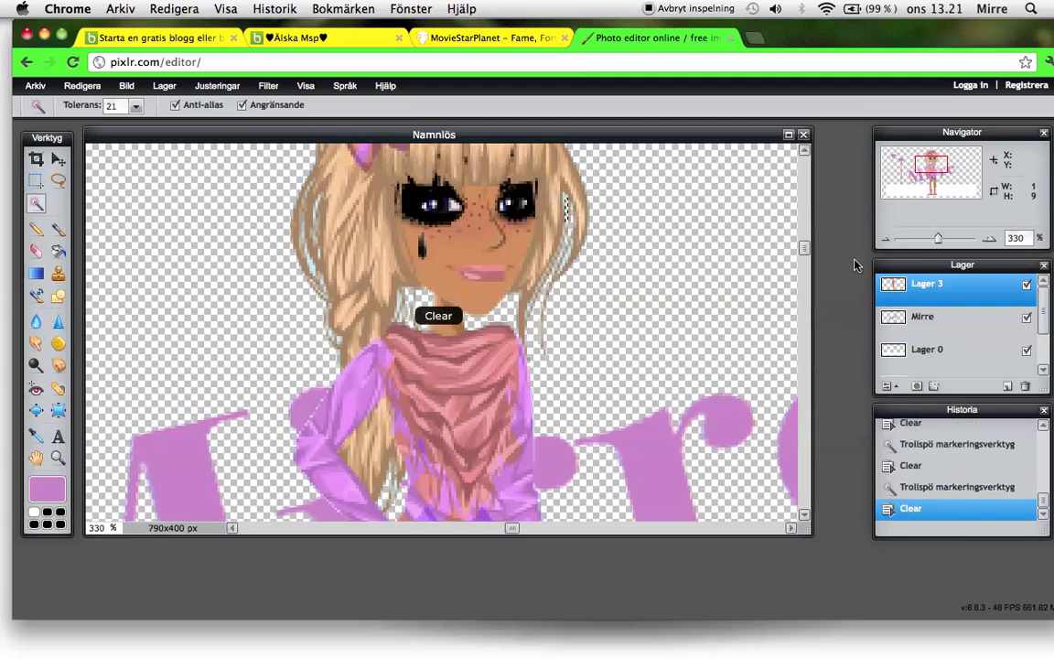
scroll(788, 219, up, 2)
scroll(789, 220, up, 1)
drag(804, 197, 809, 344)
scroll(372, 280, down, 1)
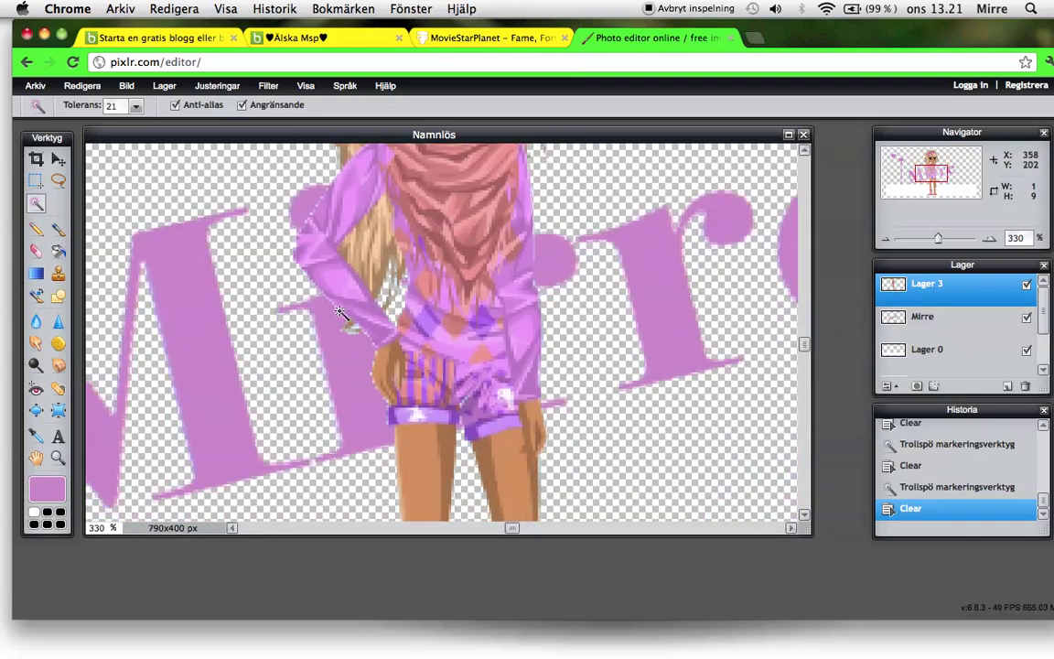
Move the cut-out avatar to the right of the name text, standing over the right end of the white box
scroll(626, 355, down, 1)
scroll(629, 351, down, 2)
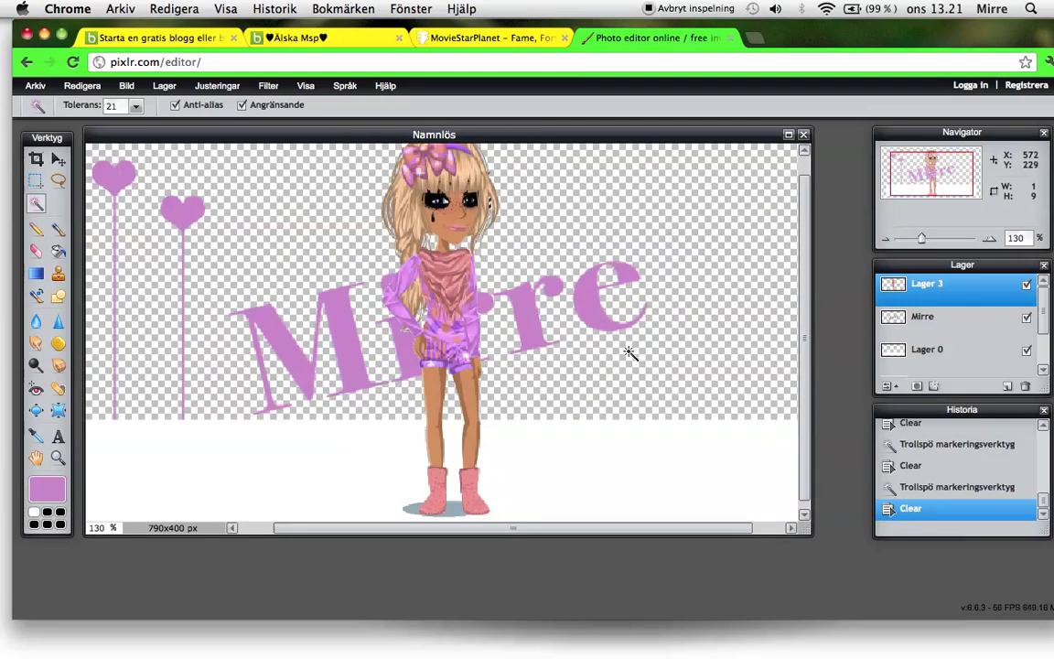
scroll(580, 356, down, 1)
scroll(555, 343, down, 1)
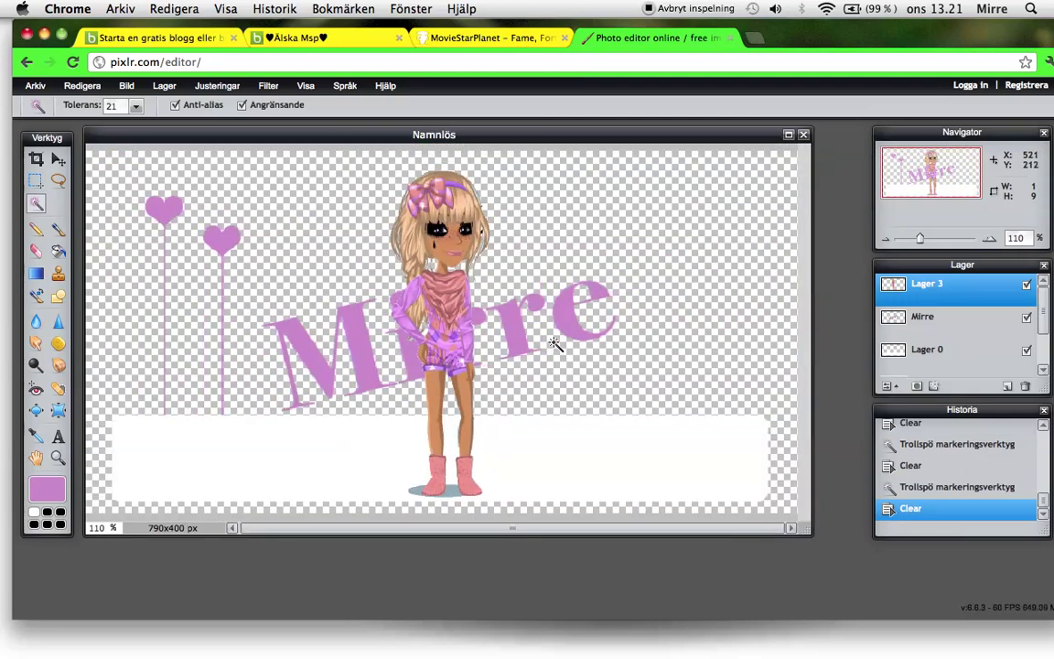
click(58, 160)
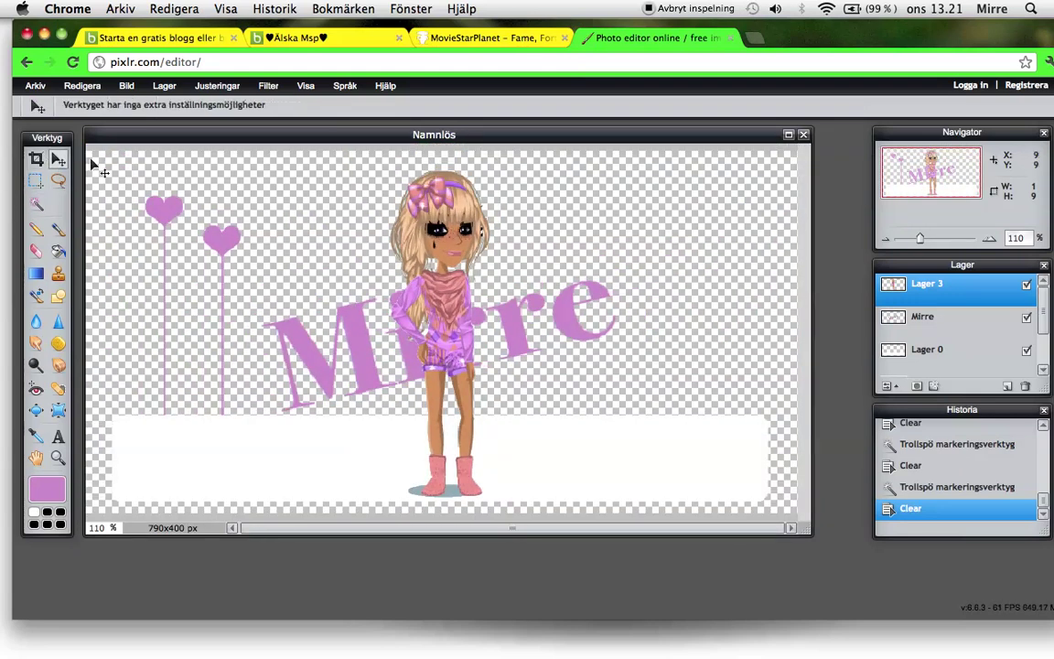
drag(443, 209, 696, 203)
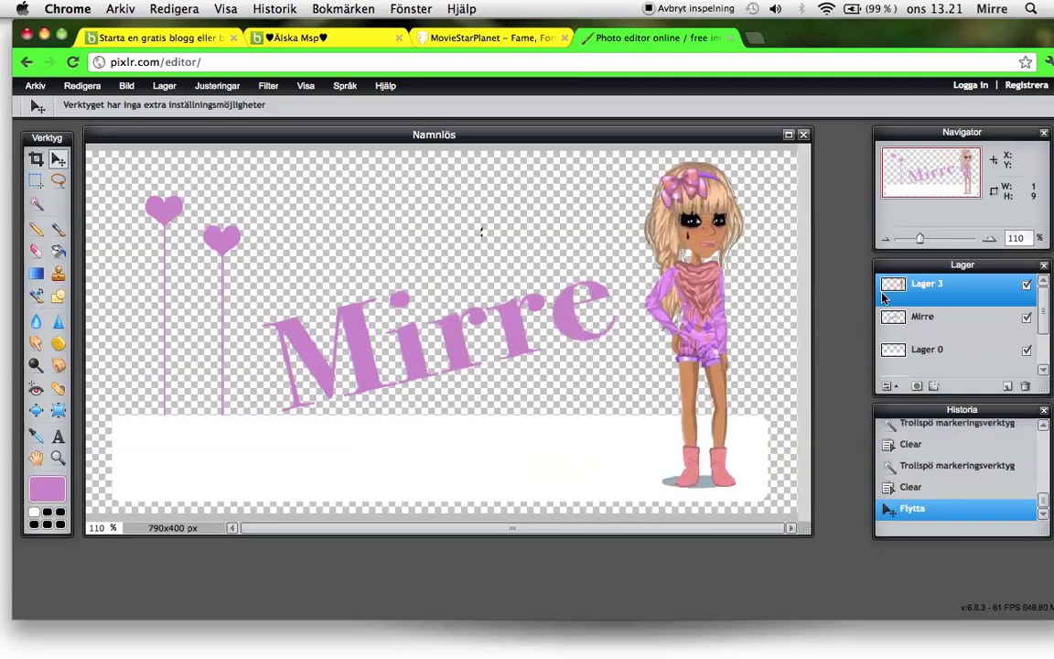
Add an outer glow to the avatar layer in the same purple as the current foreground color
click(934, 388)
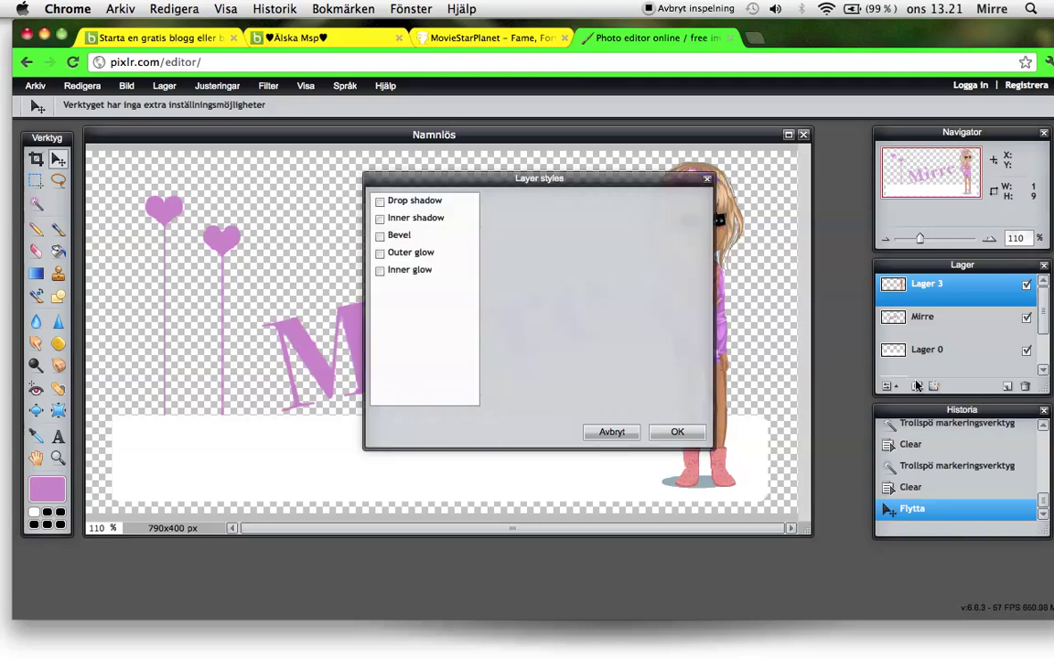
click(381, 253)
click(590, 282)
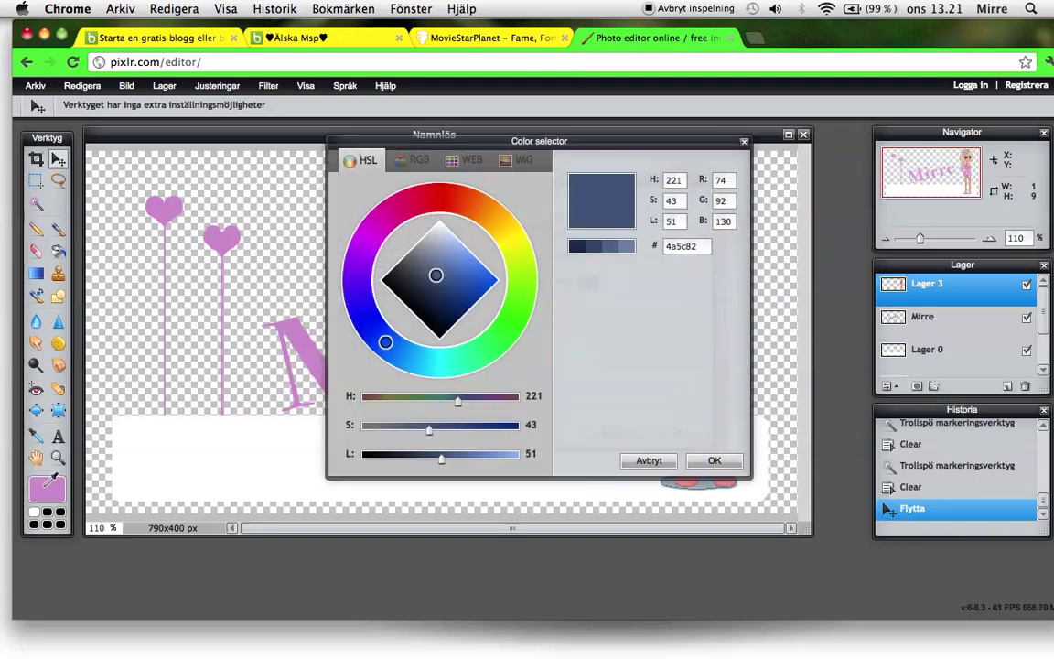
click(713, 463)
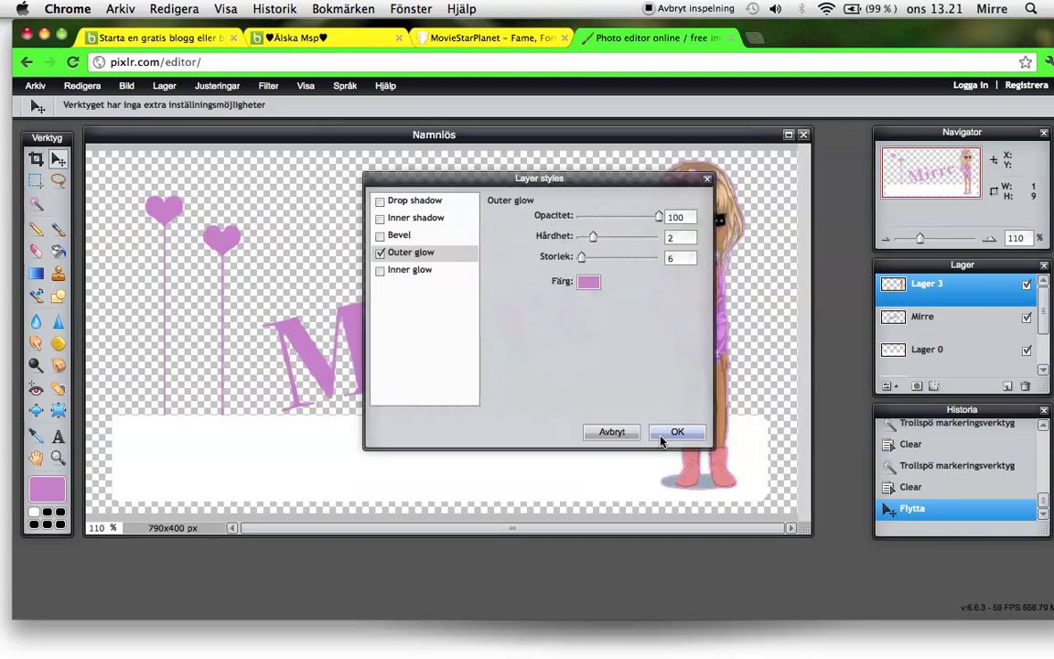
click(679, 434)
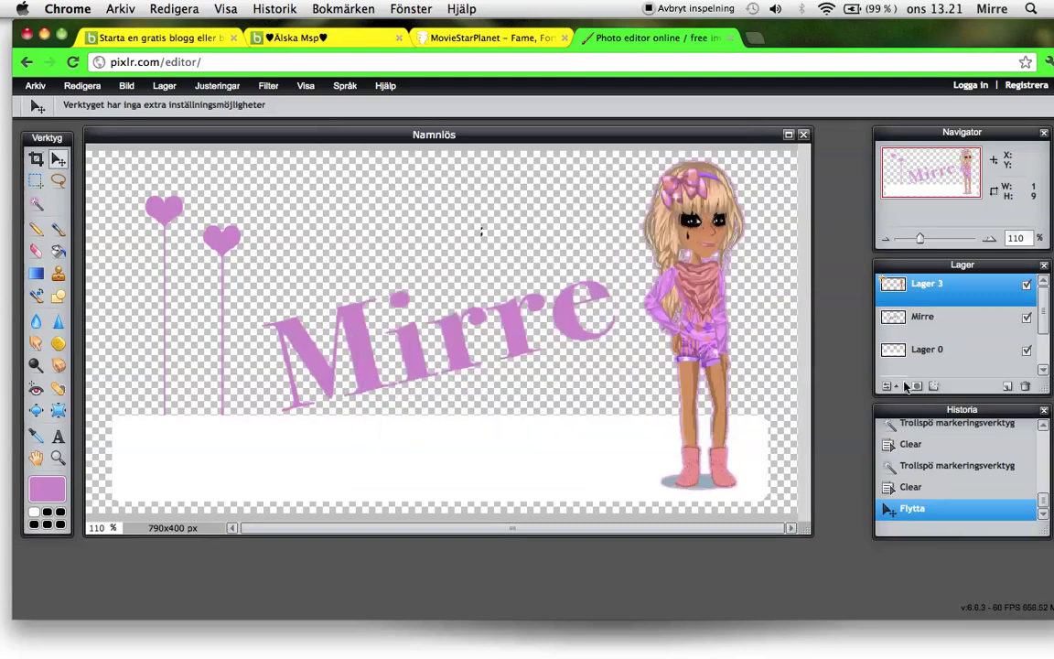
Strengthen the avatar layer's outer glow by setting its hardness to 5 and its size to 9
click(933, 386)
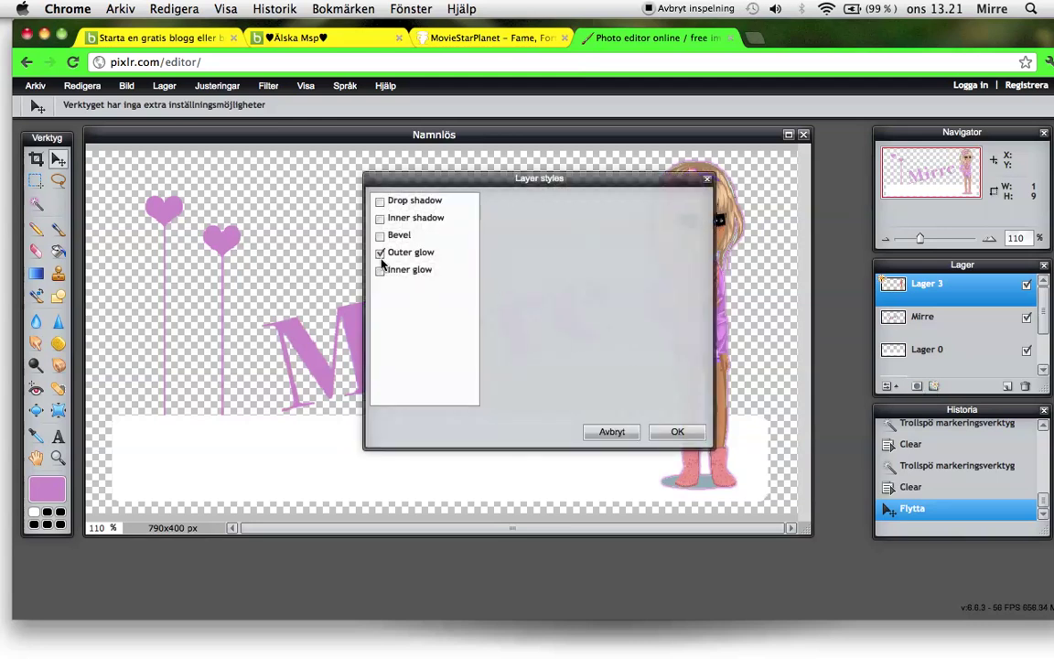
click(392, 255)
drag(594, 239, 618, 244)
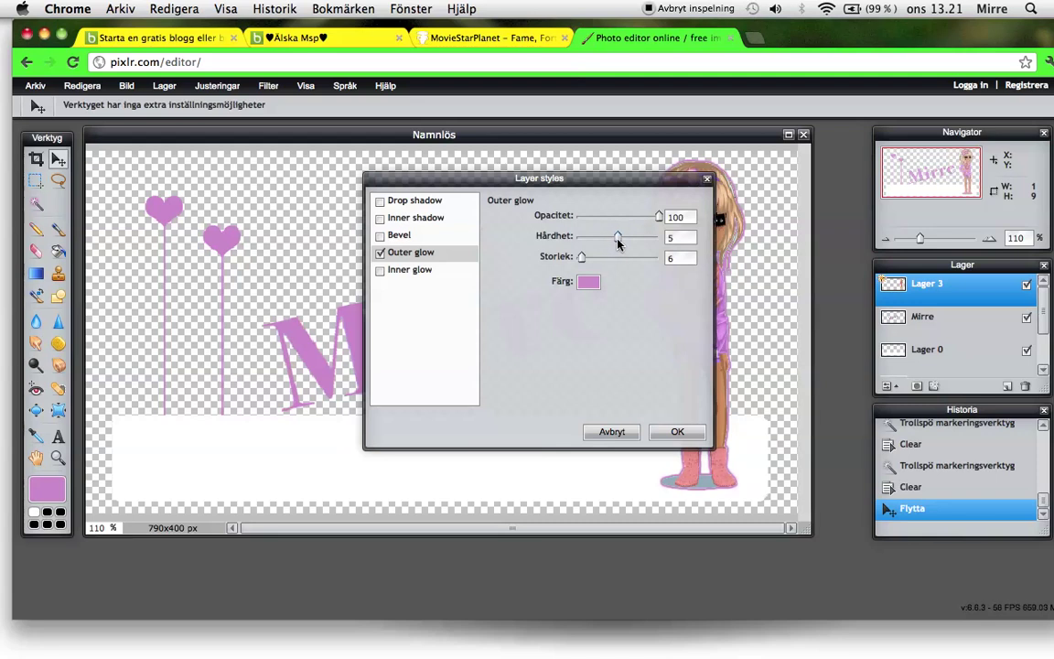
drag(583, 259, 584, 260)
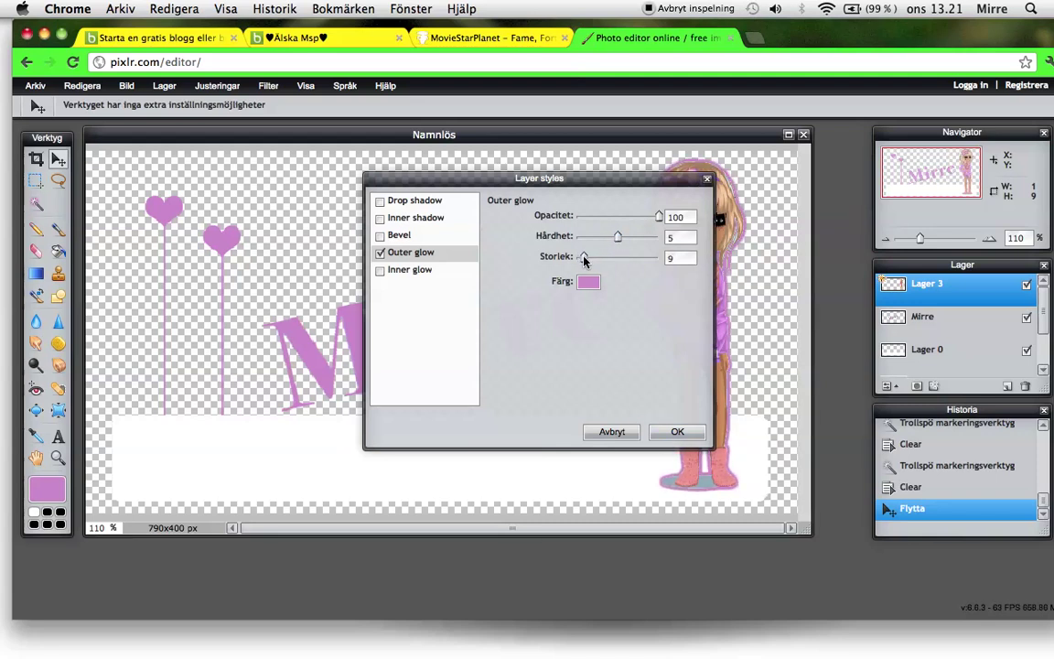
click(678, 432)
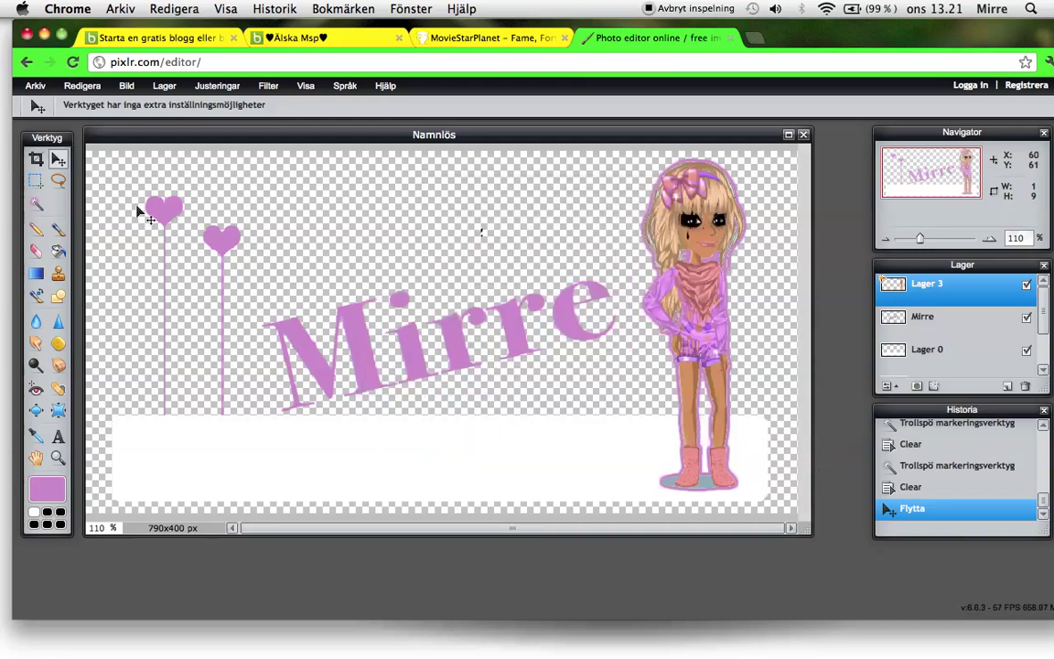
Save the header to the Dokument folder as a transparent full-quality PNG, naming it with the displayed name followed by "bild"
click(33, 85)
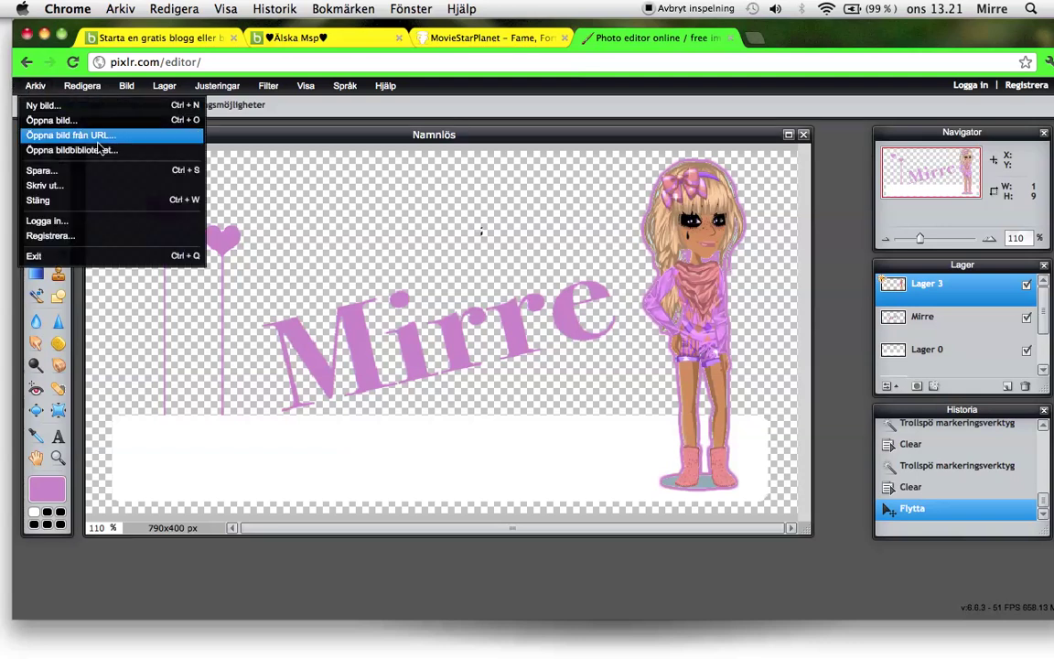
click(77, 178)
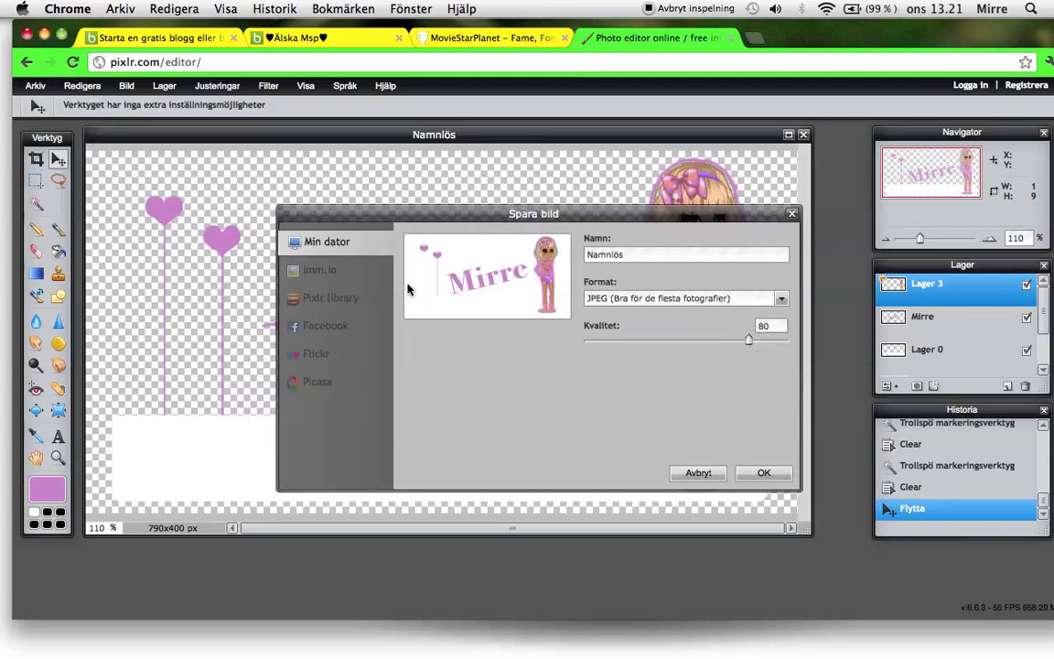
double_click(655, 258)
key(BackSpace)
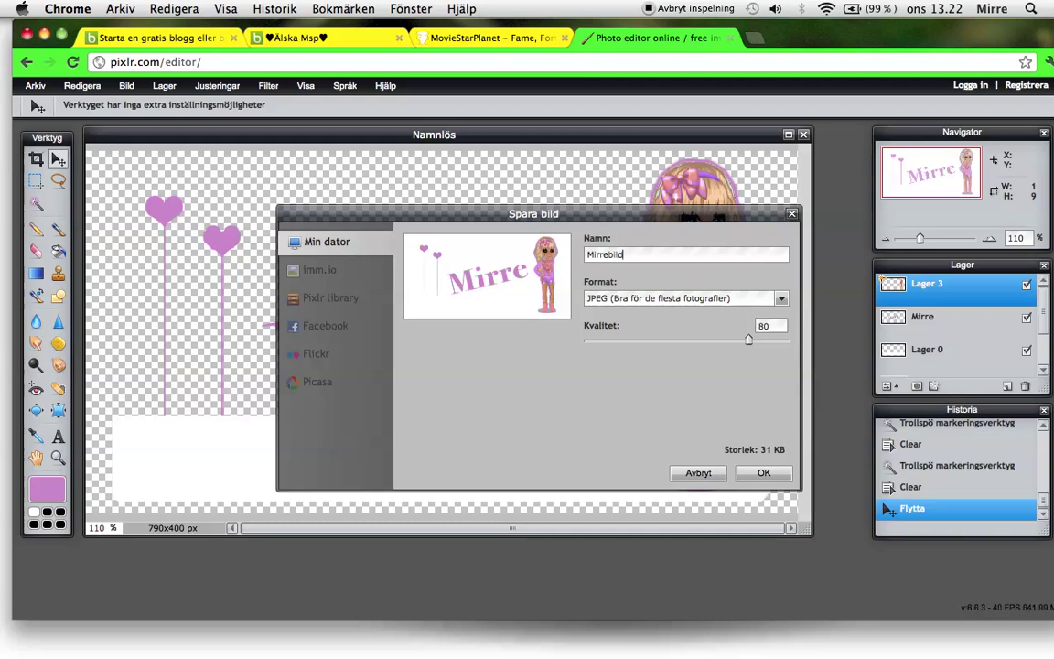
click(783, 302)
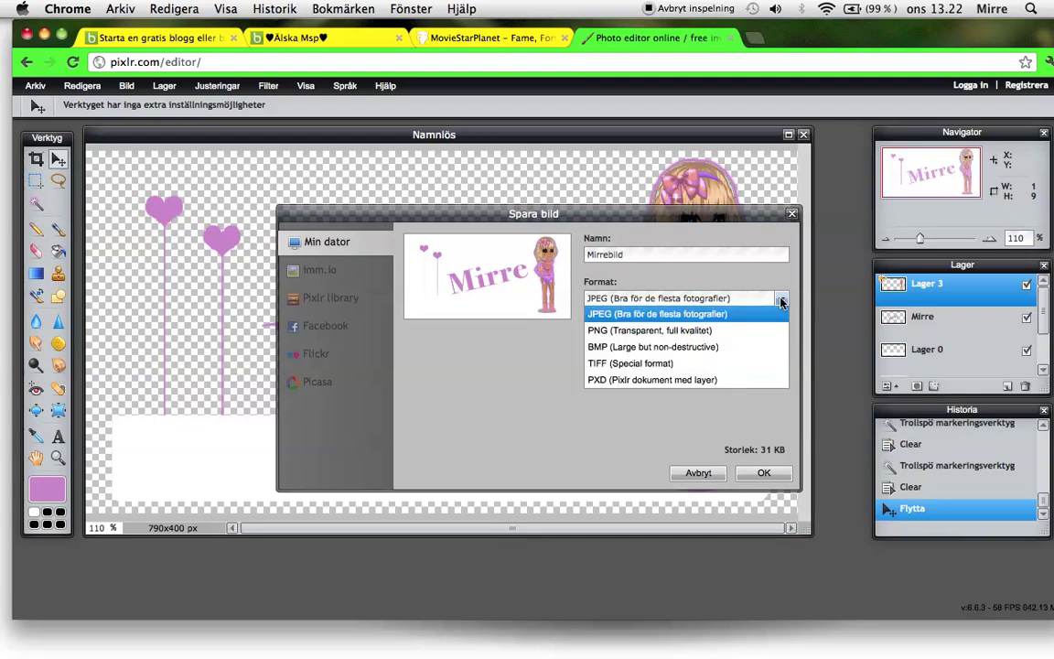
click(740, 333)
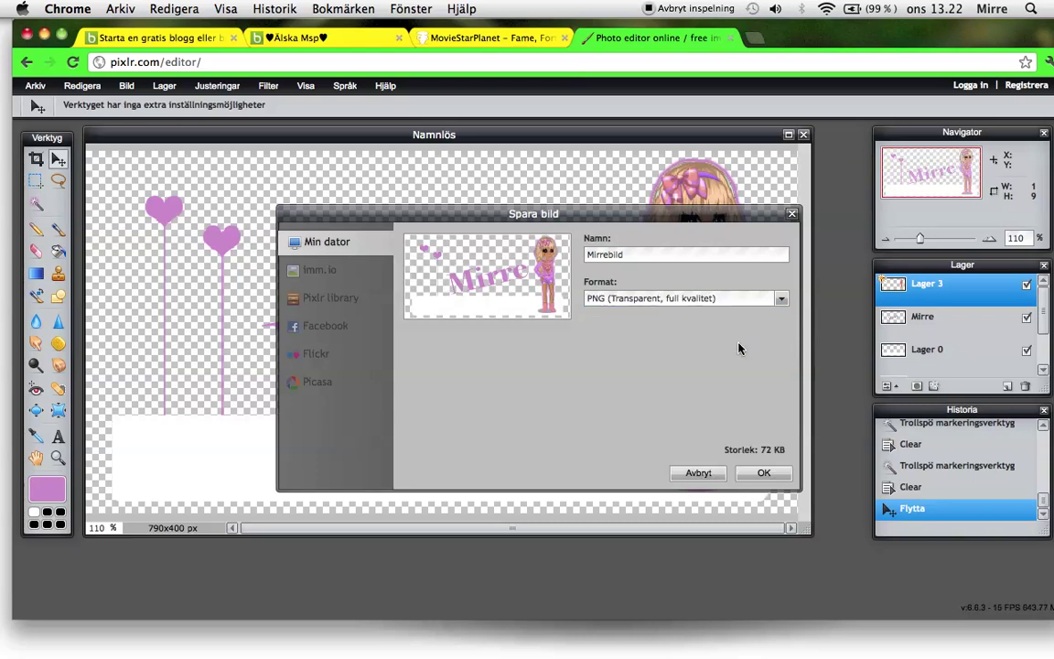
click(760, 475)
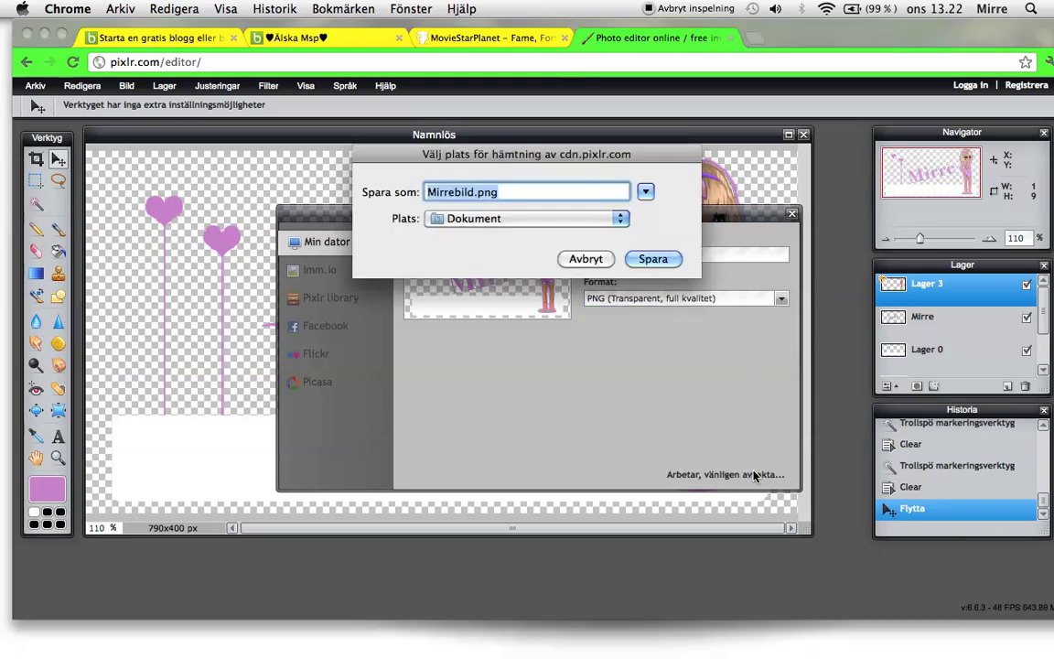
click(653, 260)
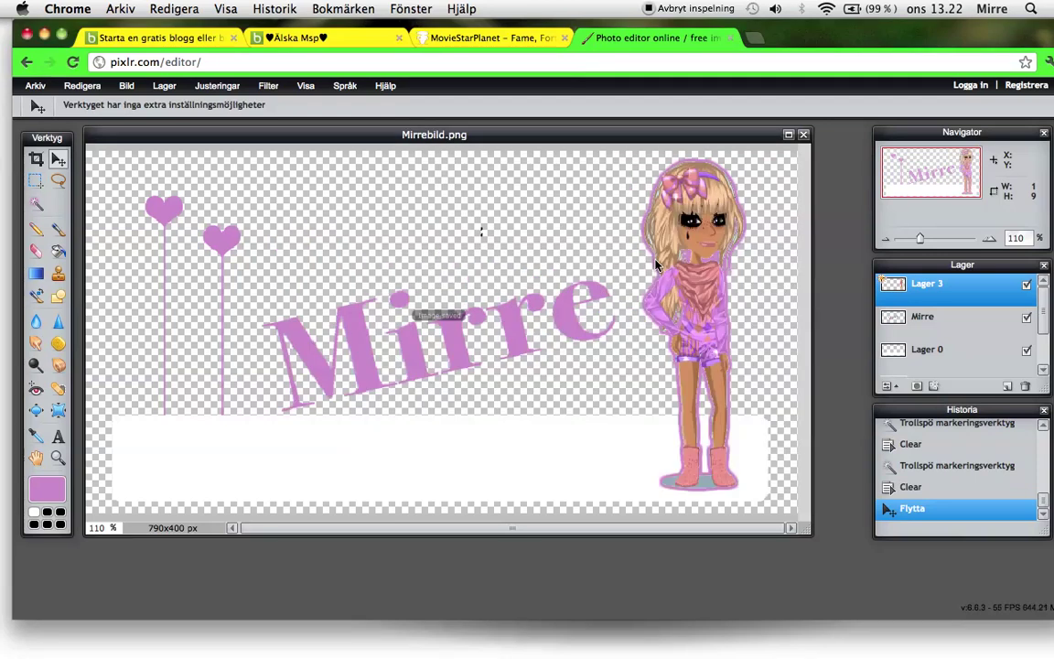